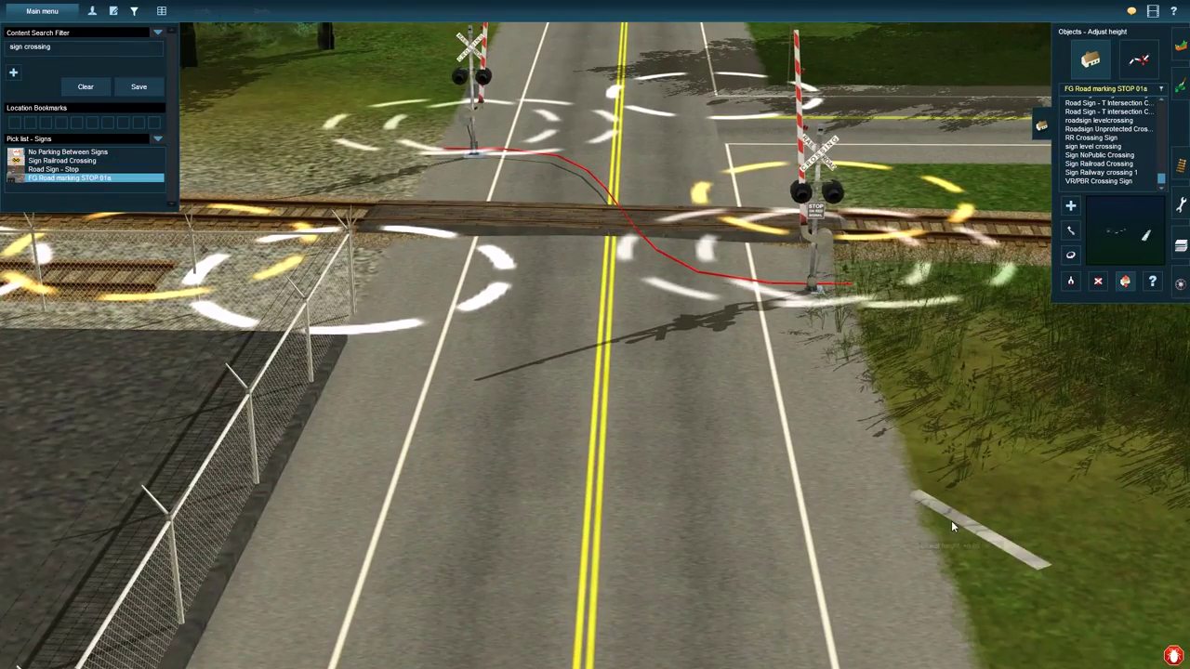
# Step: Delete the stop-line road marking beside the road and place RR Crossing Stripes from the Crossings pick list in its spot
pyautogui.click(1098, 280)
pyautogui.click(976, 527)
pyautogui.click(159, 138)
pyautogui.moveTo(170, 149)
pyautogui.click(276, 263)
pyautogui.click(59, 187)
pyautogui.click(937, 552)
# Step: Adjust the height of the RR Crossing Stripes and rotate them to line up with the approach lane
pyautogui.click(1124, 281)
pyautogui.moveTo(939, 558); pyautogui.dragTo(941, 536)
pyautogui.click(1071, 254)
pyautogui.moveTo(1069, 539); pyautogui.dragTo(994, 564)
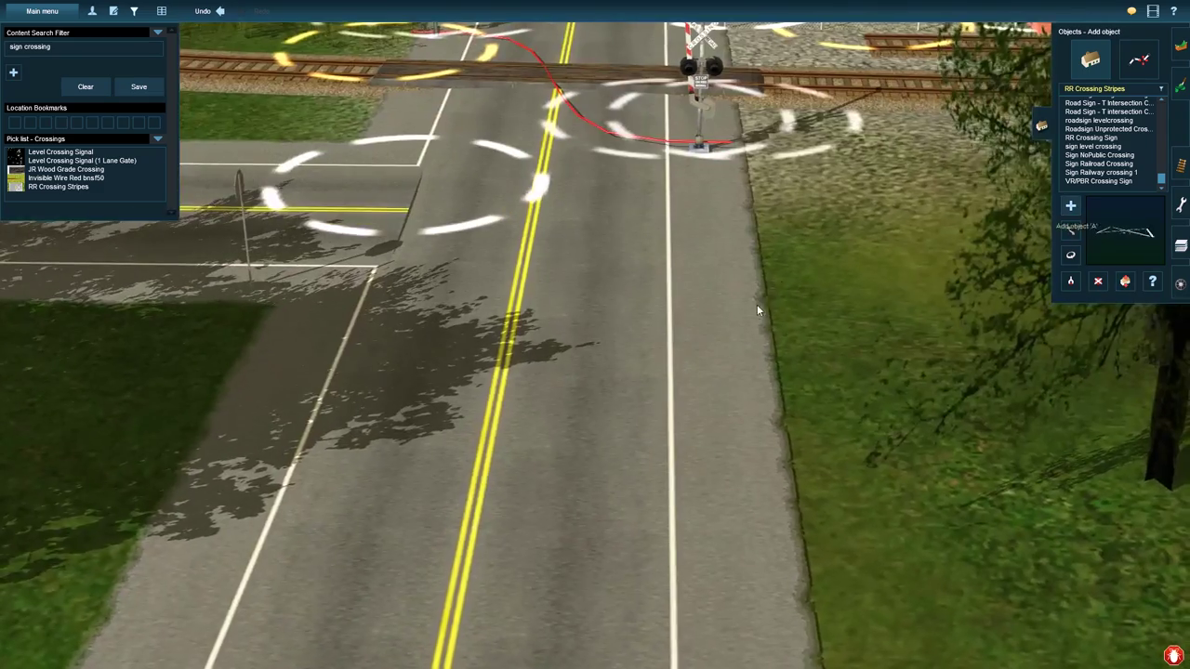
# Step: Place a second set of RR Crossing Stripes on the opposite approach to the crossing and align it with the lane
pyautogui.press('Left')
pyautogui.click(785, 285)
pyautogui.moveTo(792, 290); pyautogui.dragTo(561, 228)
pyautogui.click(1071, 254)
pyautogui.click(1071, 230)
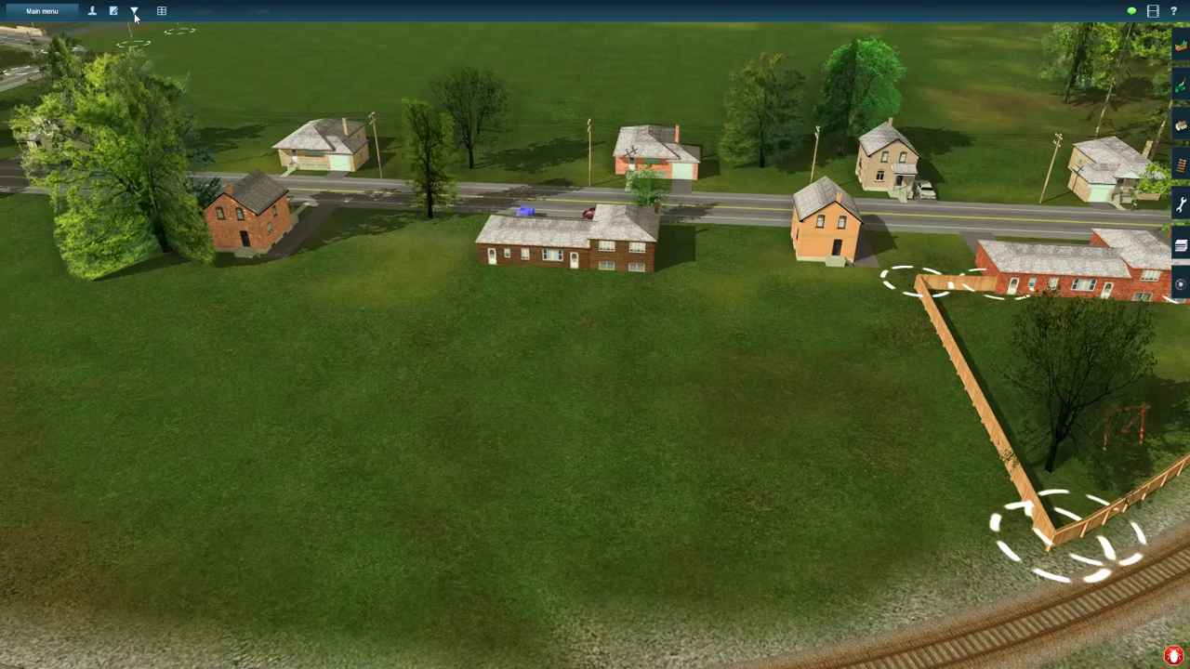
# Step: Lay a YZ 1 Chainlink Fence from the Detail Splines pick list across the field behind the houses, working in wireframe ground view
pyautogui.click(135, 13)
pyautogui.click(158, 139)
pyautogui.moveTo(183, 150)
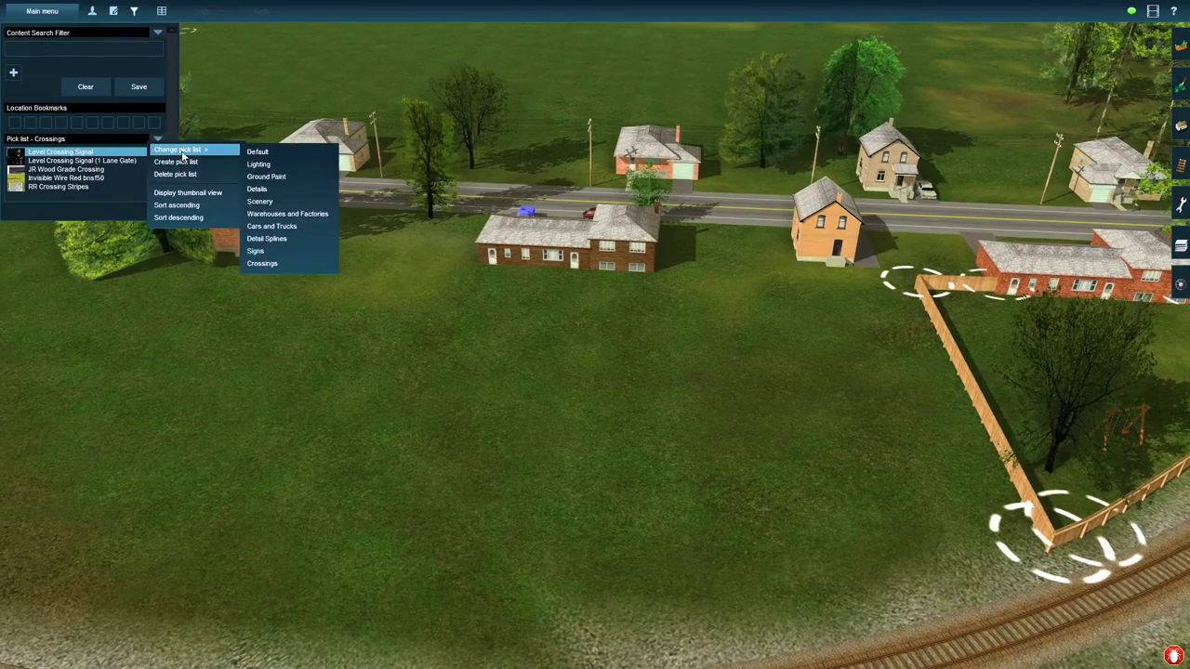
pyautogui.click(288, 238)
pyautogui.click(93, 161)
pyautogui.press('F3')
pyautogui.press('F8')
pyautogui.click(1121, 153)
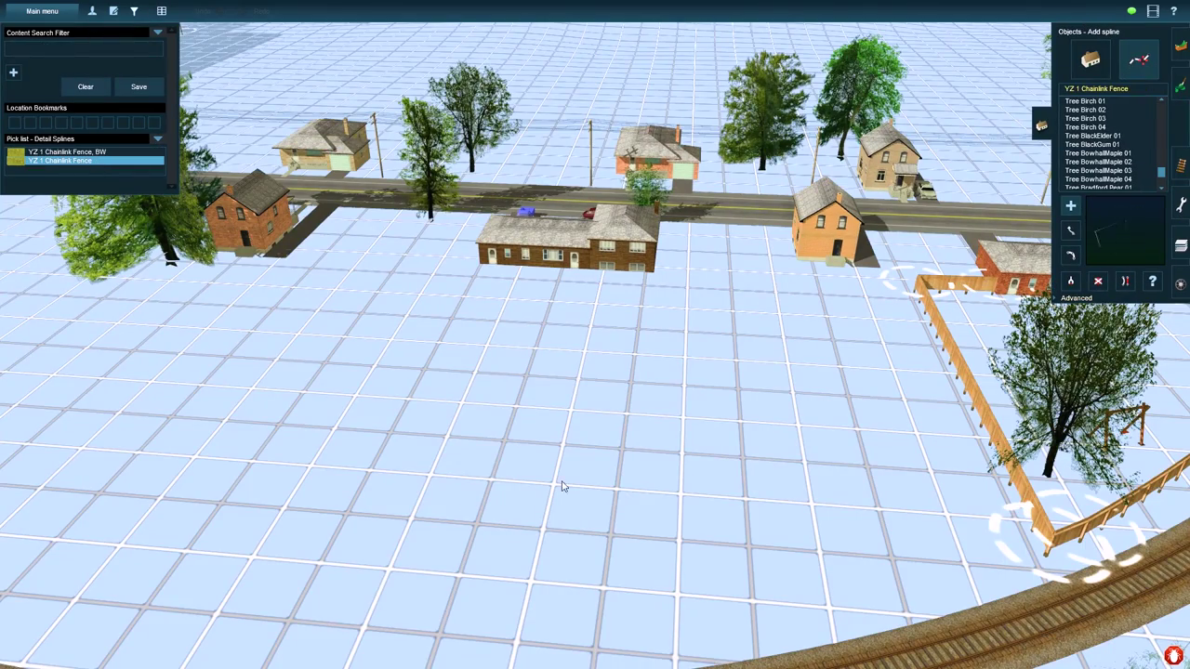
pyautogui.moveTo(420, 472); pyautogui.dragTo(276, 383)
pyautogui.press('Up')
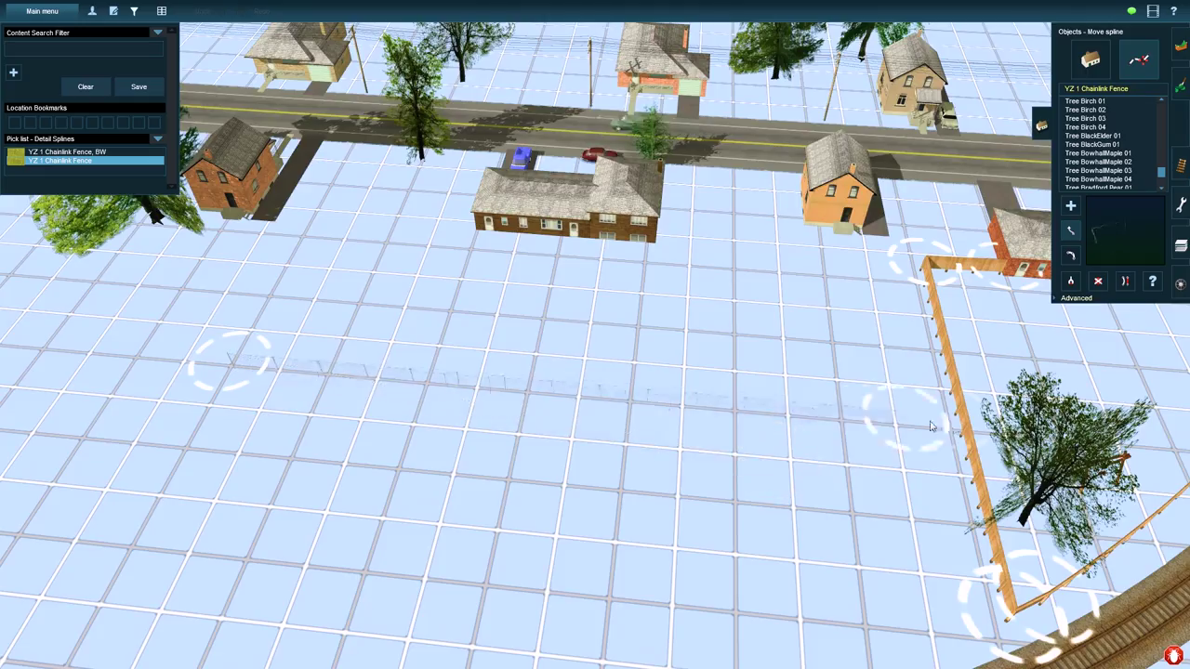
# Step: Extend the chainlink fence past the railroad junctions toward the road crossing, adjust its end points, and restore the textured ground view
pyautogui.rightClick(193, 344)
pyautogui.press('Left')
pyautogui.moveTo(599, 358); pyautogui.dragTo(420, 130)
pyautogui.rightClick(437, 94)
pyautogui.press('a')
pyautogui.press('Left')
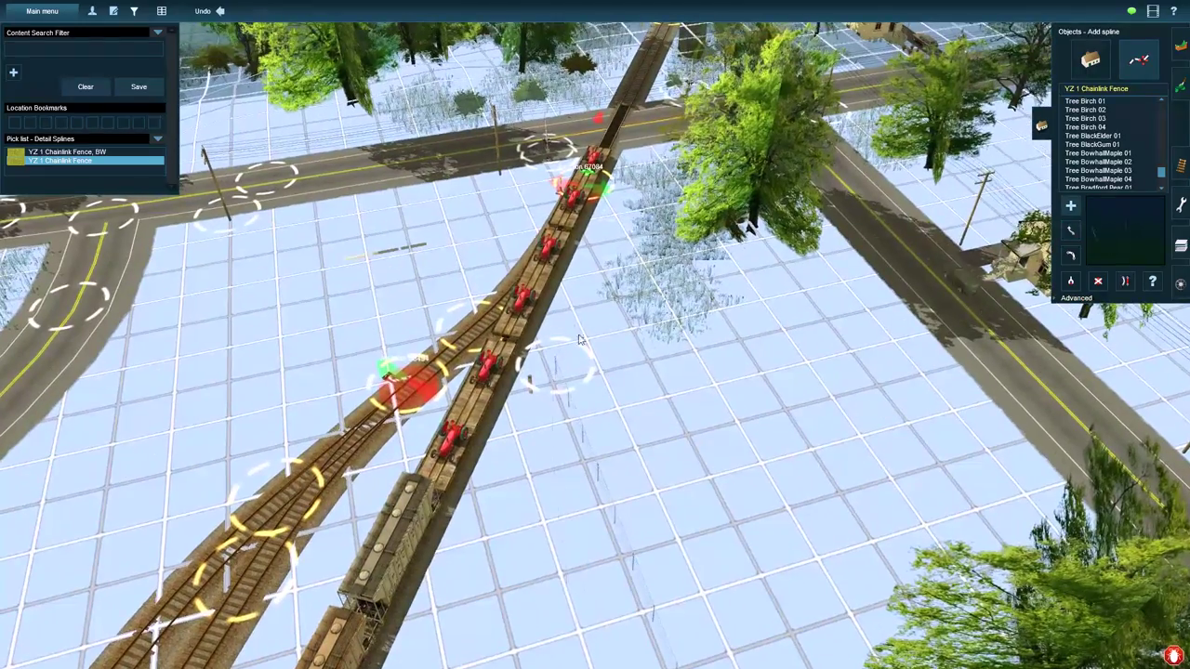
pyautogui.press('Left')
pyautogui.click(1071, 231)
pyautogui.rightClick(818, 558)
pyautogui.press('Left')
pyautogui.press('F8')
pyautogui.scroll(-2, 613, 354)
# Step: Place several spruce trees along the chainlink fence, starting with JVC~(Tr-1) Spruce E 23m from the Scenery pick list
pyautogui.click(1090, 59)
pyautogui.click(158, 138)
pyautogui.moveTo(191, 149)
pyautogui.click(264, 201)
pyautogui.click(93, 151)
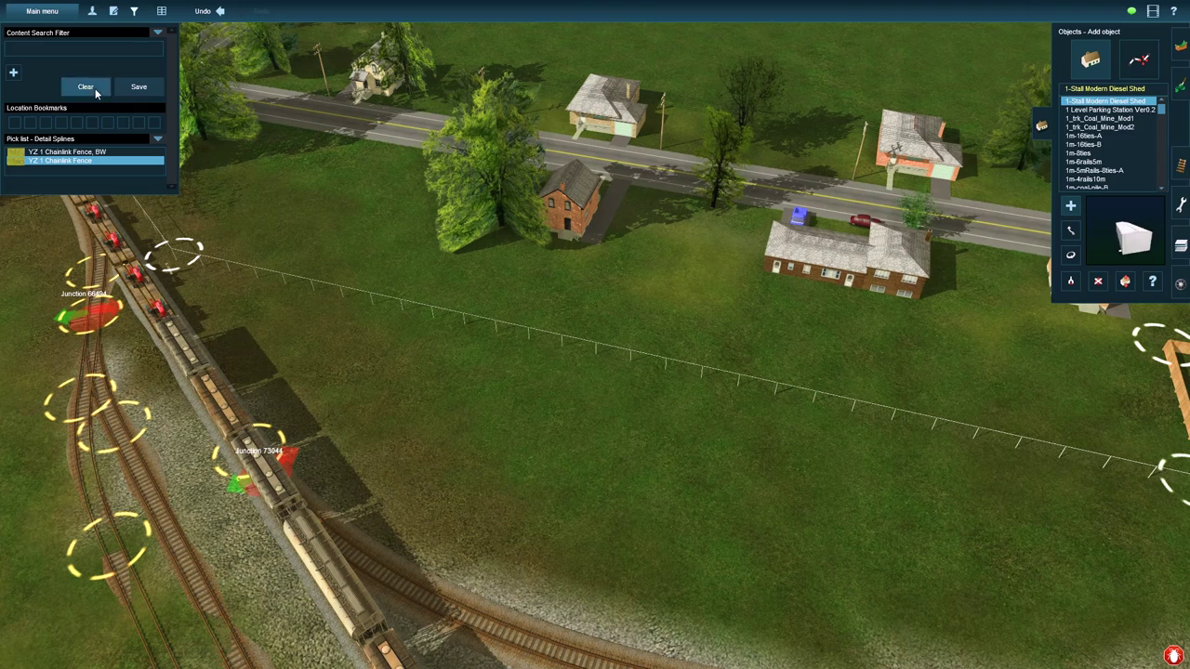
pyautogui.click(647, 373)
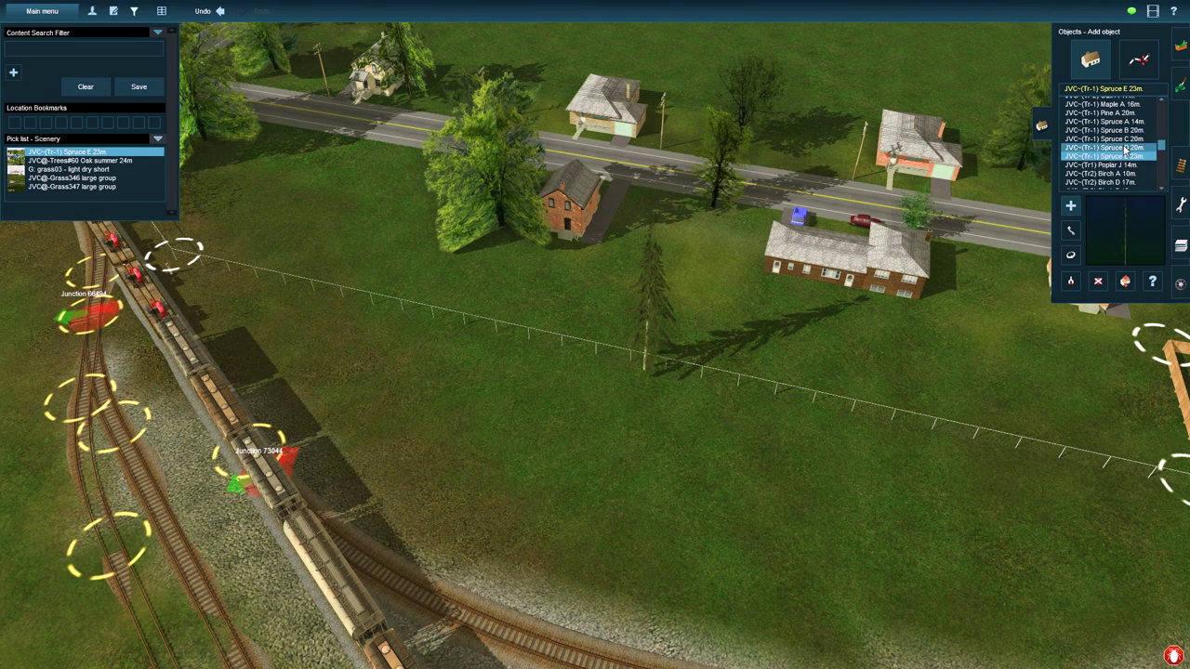
pyautogui.click(686, 375)
# Step: Plant JVC@-Trees#60 Oak summer trees, in the 24m and 19m sizes, at intervals along the chainlink fence
pyautogui.click(108, 161)
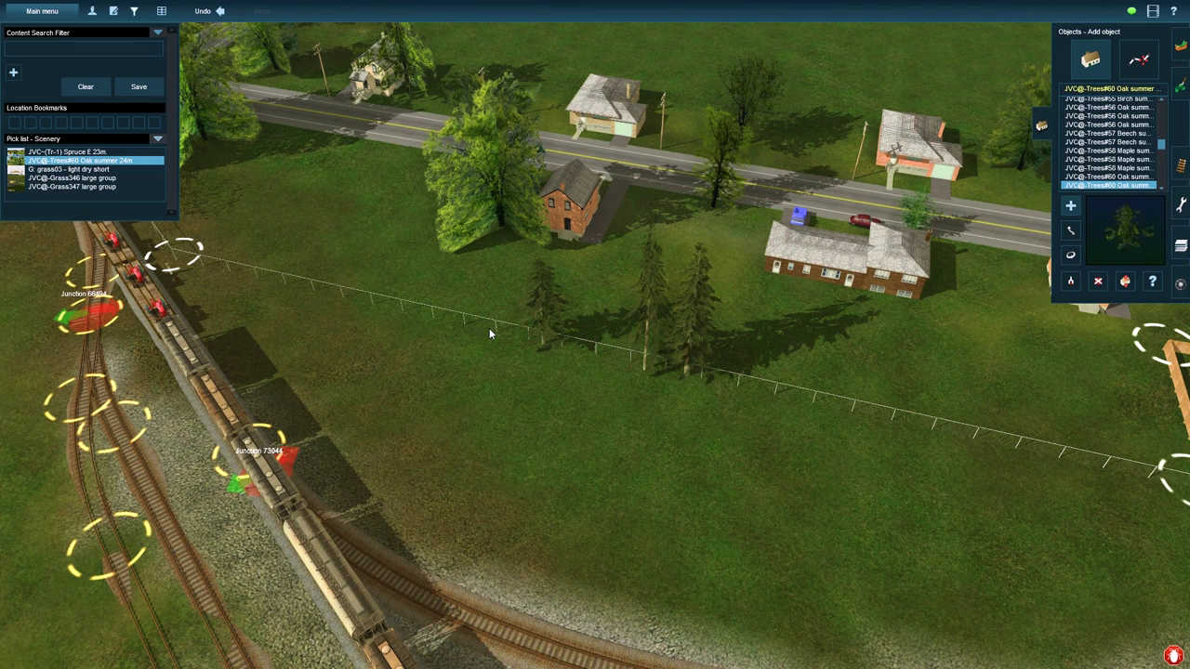
pyautogui.click(490, 335)
pyautogui.click(847, 400)
pyautogui.click(1055, 459)
pyautogui.click(256, 283)
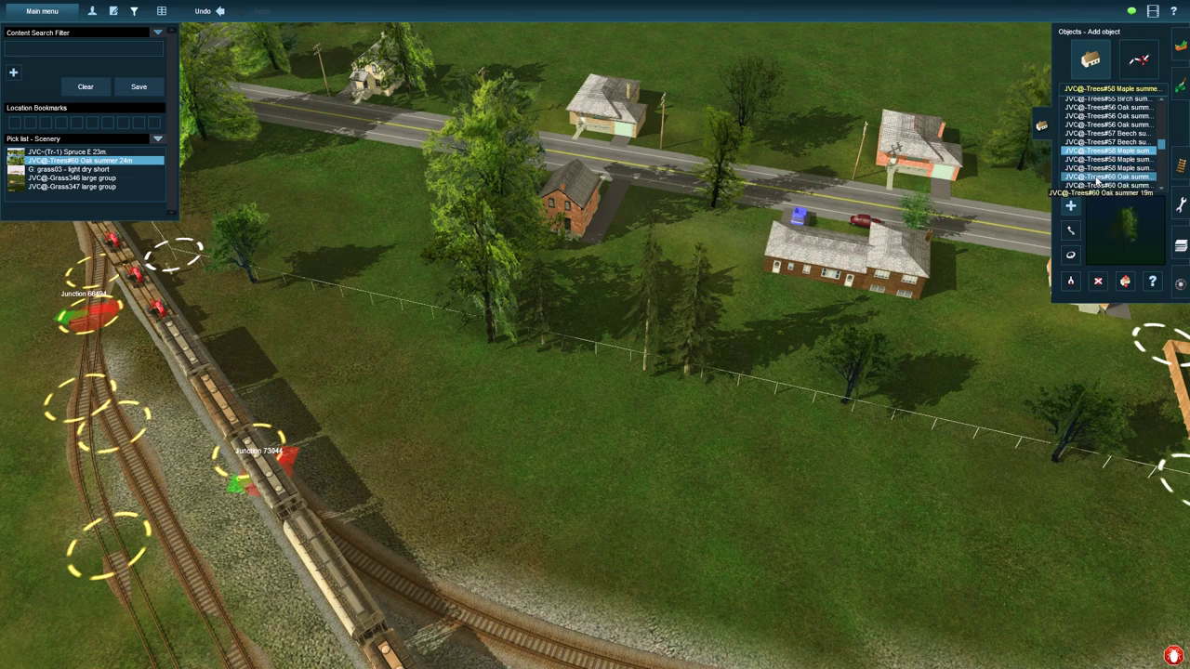
pyautogui.click(792, 400)
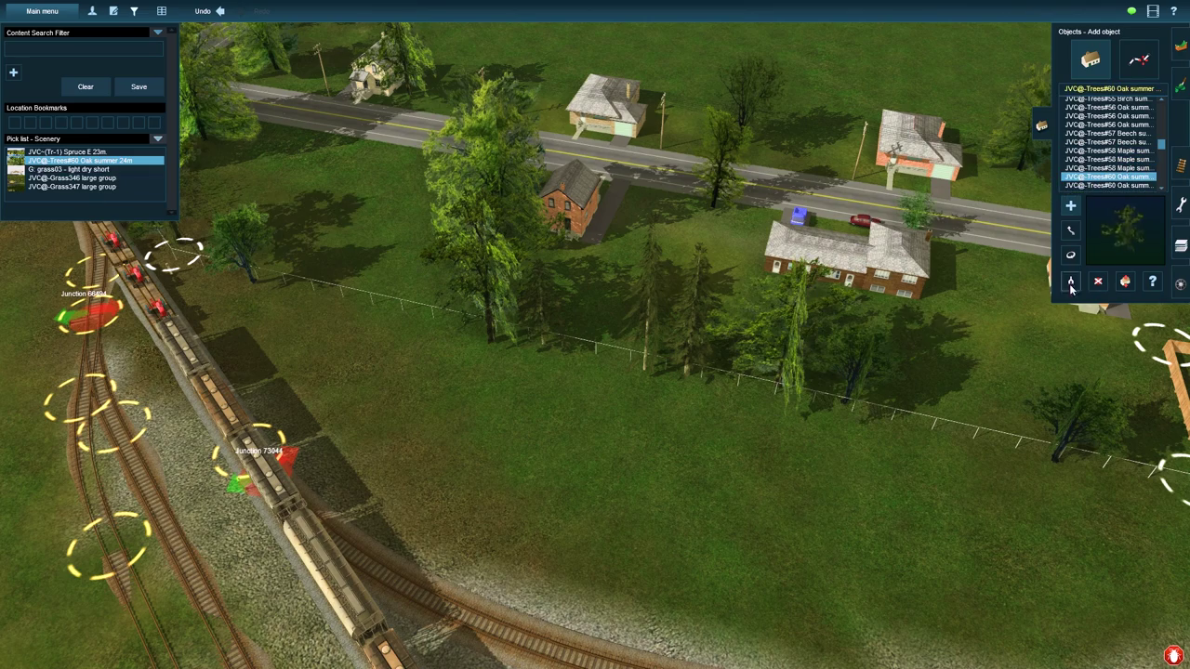
# Step: Fill the gaps along both ends of the fence with more trees, including JVC@-Trees#51 Beech summer
pyautogui.click(1034, 449)
pyautogui.rightClick(339, 312)
pyautogui.click(554, 320)
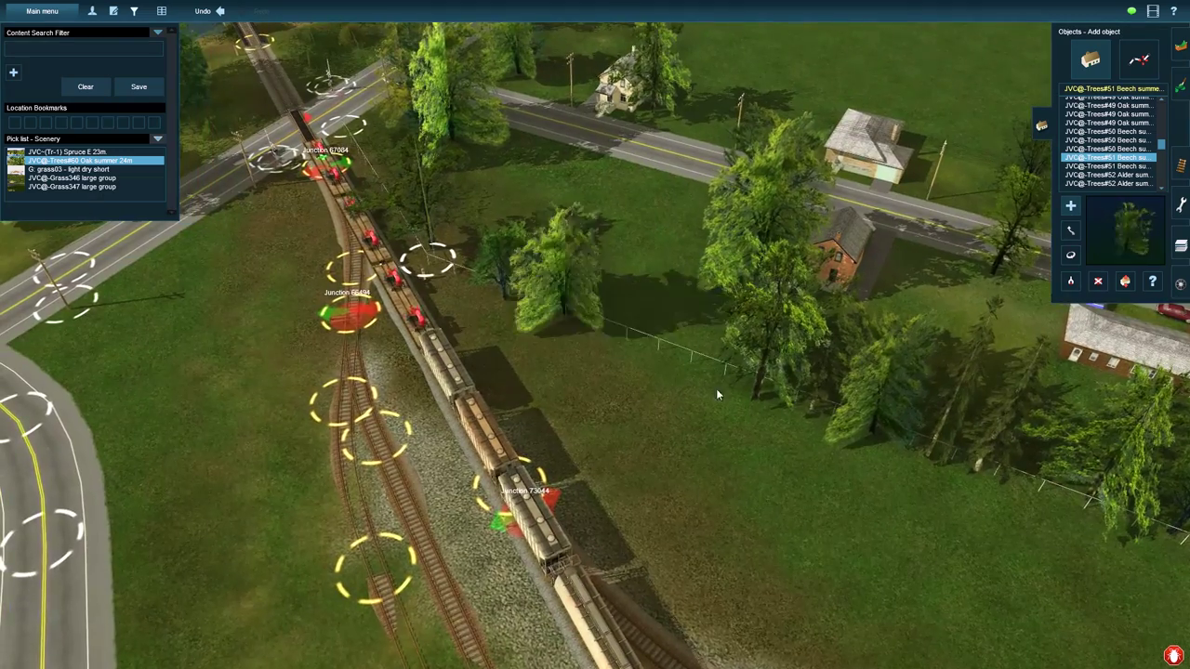
pyautogui.rightClick(1088, 516)
pyautogui.click(465, 428)
pyautogui.click(774, 272)
pyautogui.click(836, 308)
pyautogui.press('Left')
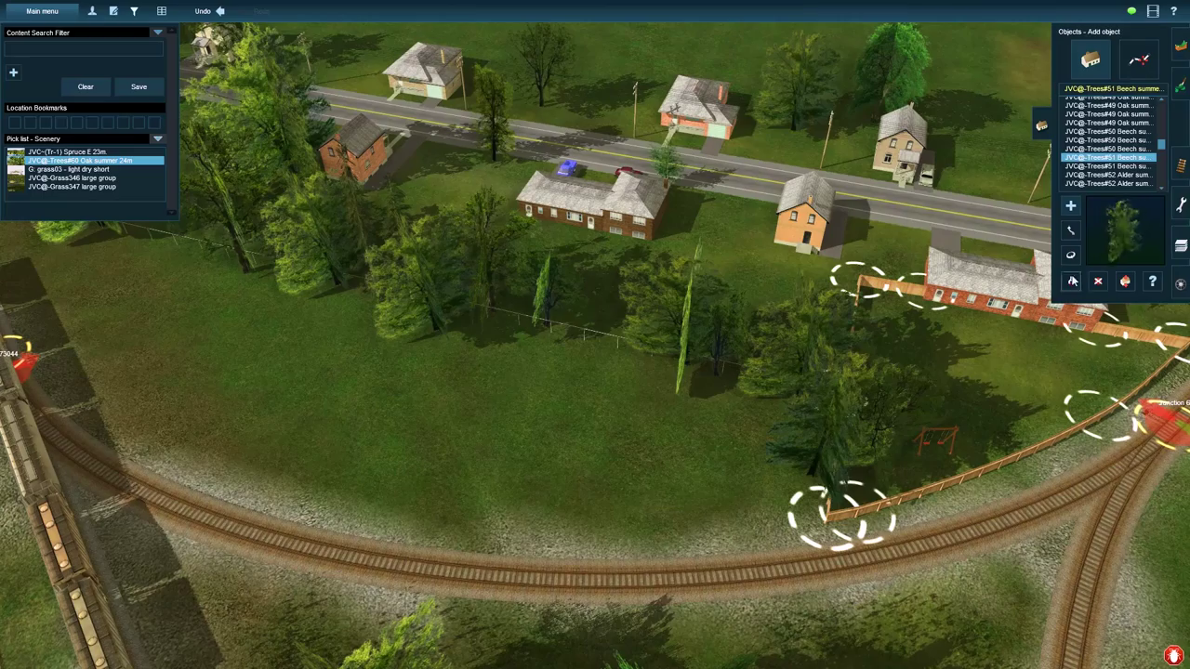
# Step: Choose another tree type from the object list and plant it along the fence behind the houses
pyautogui.scroll(-6, 1106, 139)
pyautogui.click(1106, 101)
pyautogui.click(584, 346)
pyautogui.rightClick(472, 309)
# Step: Filter the objects for shrubs and place JVC(S5) Shrub 'A-II green/yellow' bushes at the base of the fence
pyautogui.click(74, 170)
pyautogui.click(74, 179)
pyautogui.rightClick(442, 219)
pyautogui.press('g')
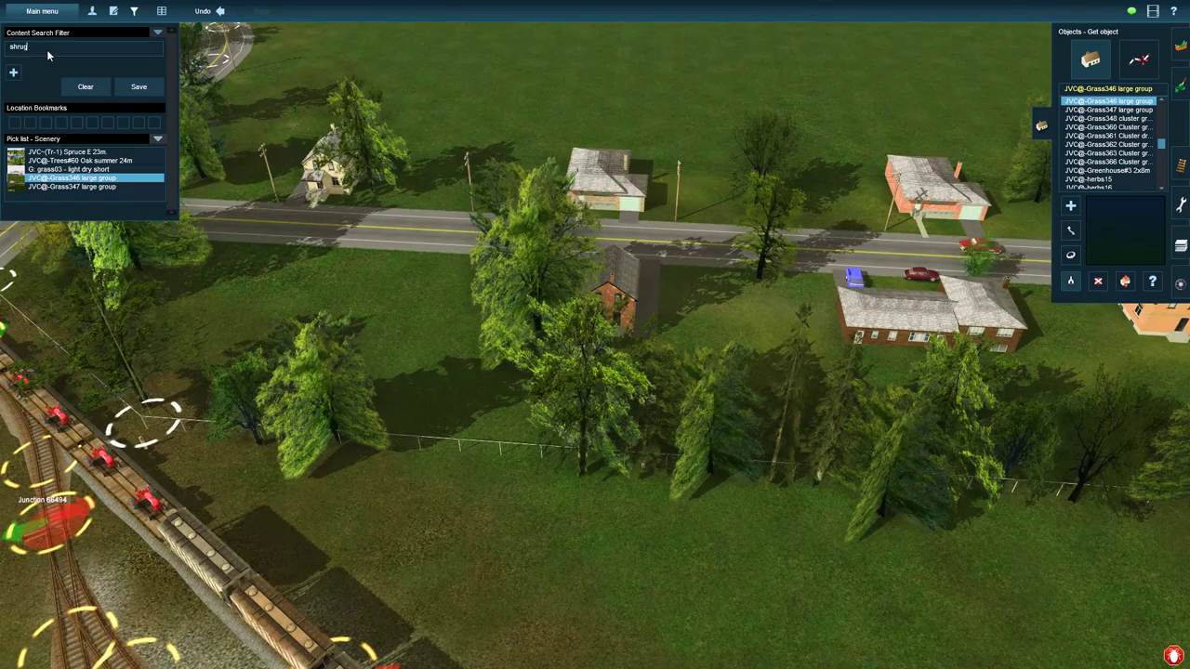
pyautogui.press('Return')
pyautogui.click(1099, 110)
pyautogui.click(86, 88)
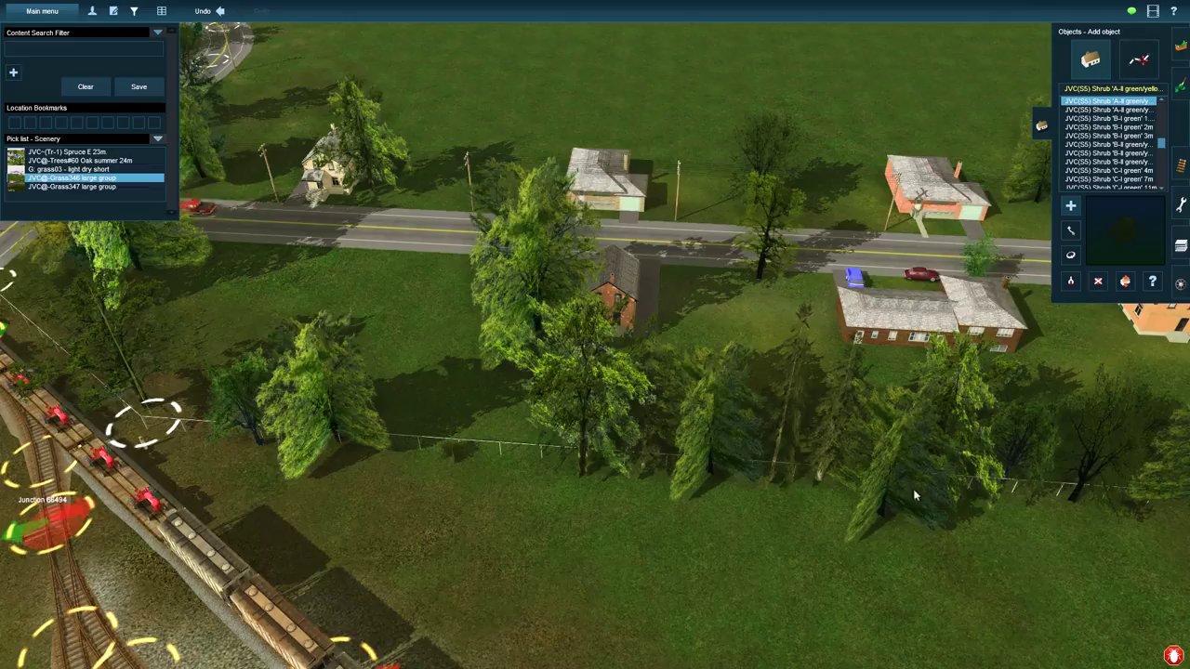
pyautogui.moveTo(791, 496); pyautogui.dragTo(767, 520, button='right')
pyautogui.scroll(5, 767, 521)
pyautogui.click(1109, 111)
pyautogui.rightClick(270, 403)
# Step: Add more shrubs along the fence line, then fill in around them with JVC@-Grass347 large group
pyautogui.moveTo(191, 277); pyautogui.dragTo(805, 244, button='right')
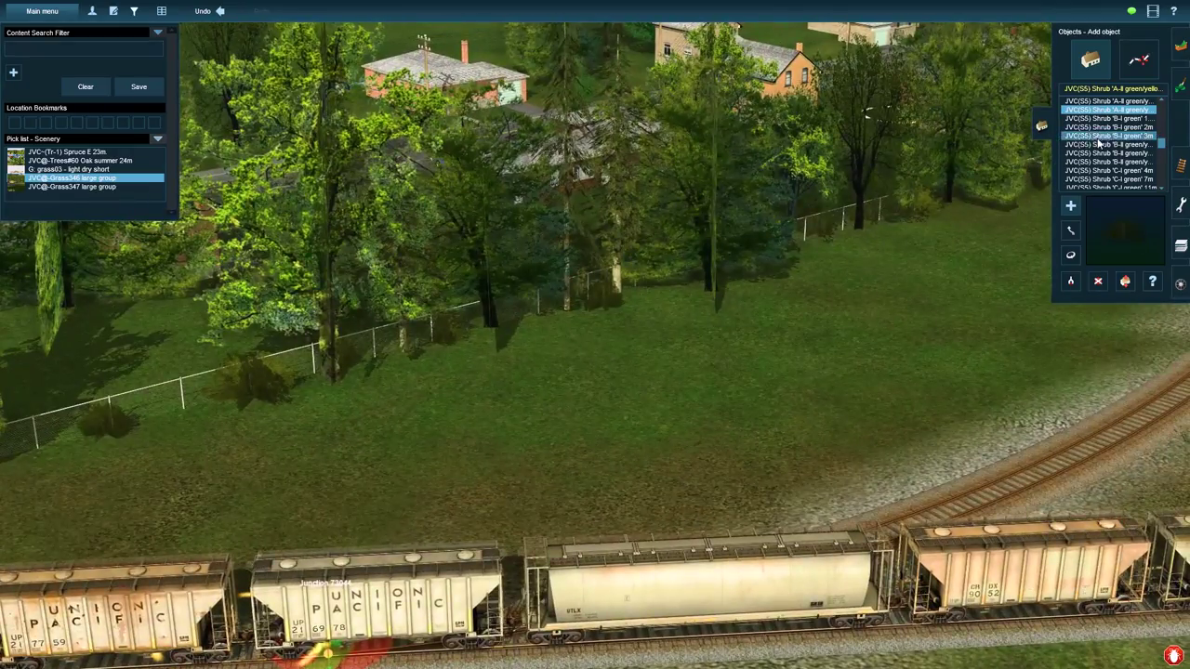
pyautogui.moveTo(158, 405); pyautogui.dragTo(722, 281, button='right')
pyautogui.moveTo(218, 372); pyautogui.dragTo(782, 380, button='right')
pyautogui.moveTo(223, 316); pyautogui.dragTo(670, 251, button='right')
pyautogui.click(125, 188)
pyautogui.moveTo(288, 192)
pyautogui.mouseDown(button='right')
pyautogui.moveTo(528, 214)
pyautogui.moveTo(733, 376)
pyautogui.mouseUp(button='right')
# Step: Paint the ground beneath the trees and beside the tracks with dark grass textures, adjusting the texture scale
pyautogui.press('F2')
pyautogui.moveTo(837, 325); pyautogui.dragTo(1105, 383, button='right')
pyautogui.moveTo(1149, 345); pyautogui.dragTo(1143, 353)
pyautogui.scroll(10, 1115, 266)
pyautogui.click(1124, 274)
pyautogui.scroll(-5, 907, 465)
pyautogui.moveTo(923, 444); pyautogui.dragTo(544, 239, button='right')
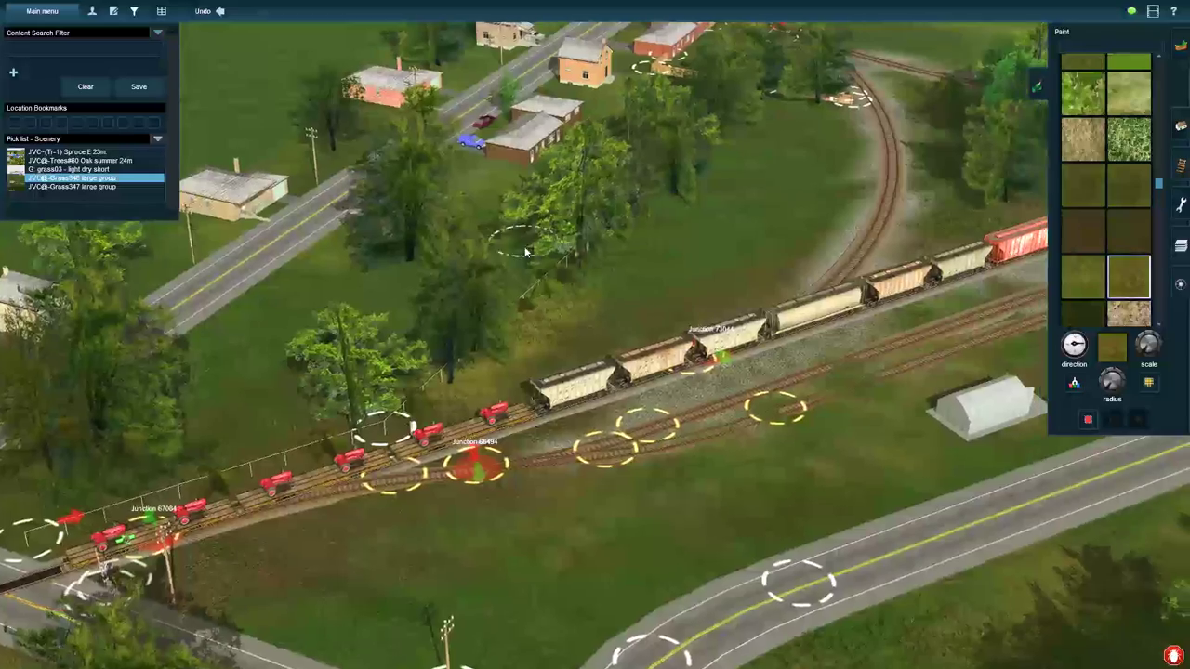
pyautogui.rightClick(545, 239)
pyautogui.scroll(-10, 1117, 202)
# Step: Filter the ground textures by "murva" and paint varied grass and dirt patches between the fence and the curved track
pyautogui.click(158, 139)
pyautogui.moveTo(184, 149)
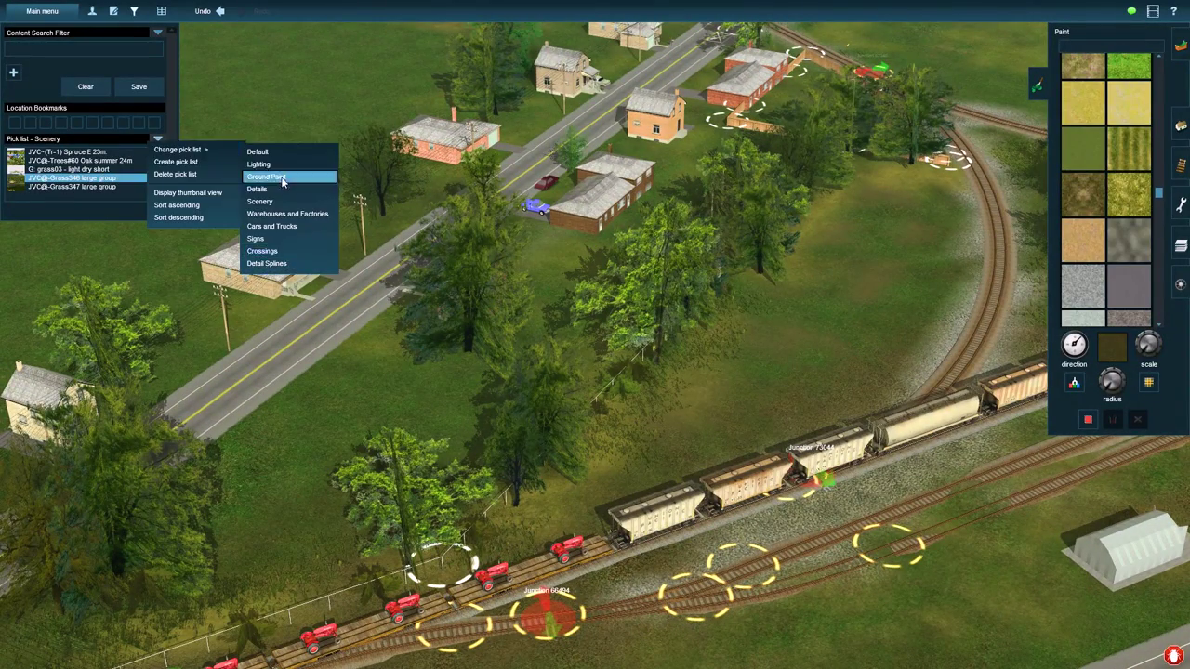
pyautogui.click(270, 177)
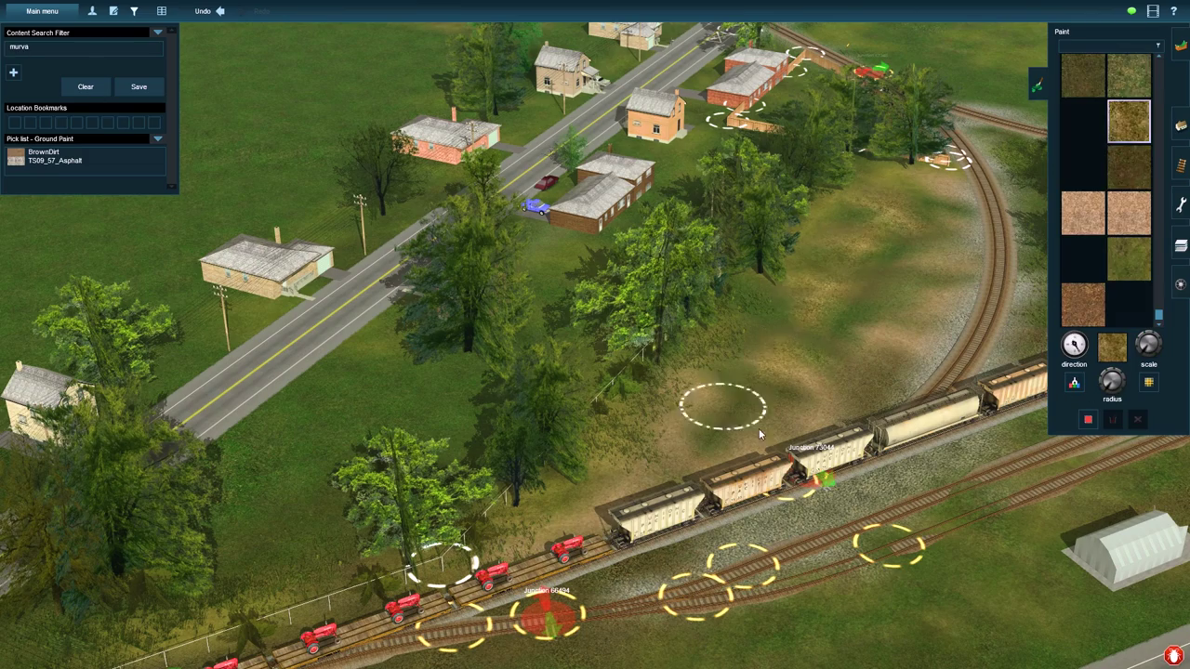
pyautogui.rightClick(952, 289)
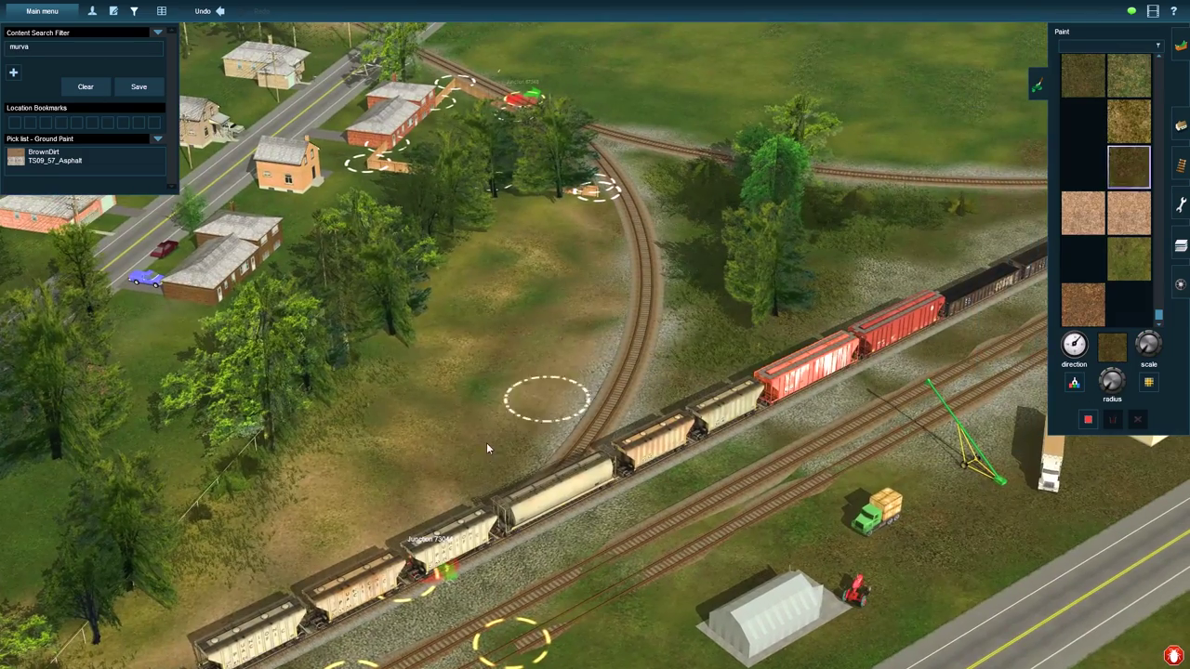
pyautogui.scroll(3, 1120, 249)
pyautogui.click(1125, 257)
pyautogui.scroll(-3, 1142, 207)
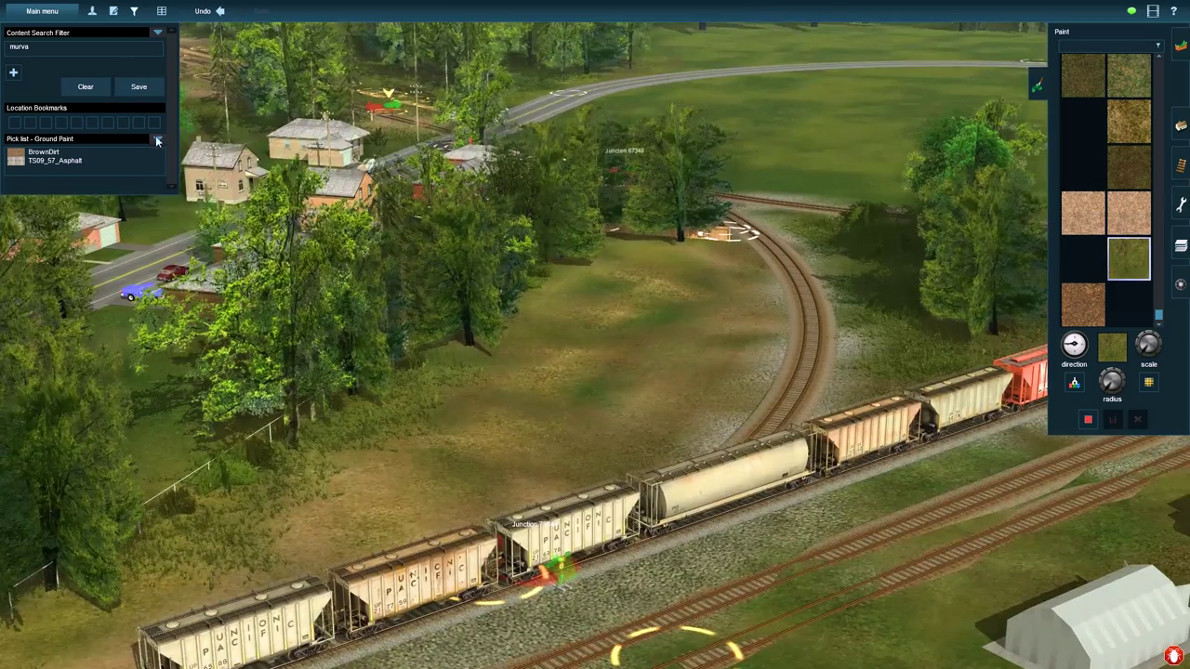
# Step: Place JVC@-Grass347 large group patches from the Scenery pick list across the painted field
pyautogui.click(157, 140)
pyautogui.moveTo(185, 150)
pyautogui.click(267, 264)
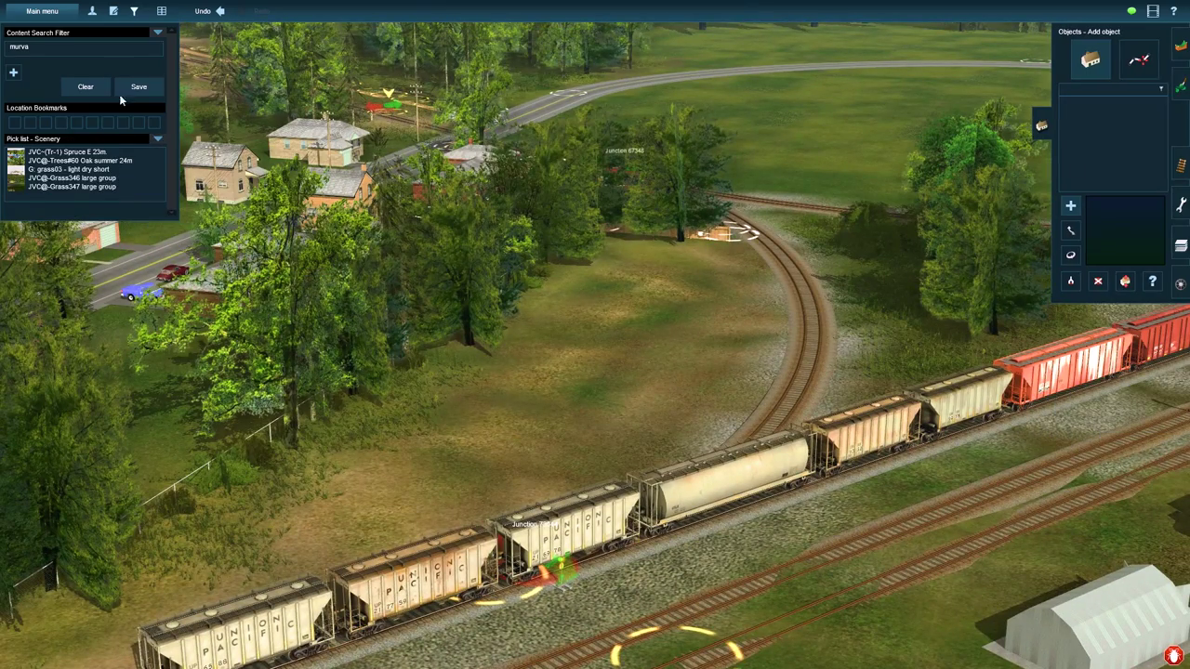
pyautogui.click(95, 187)
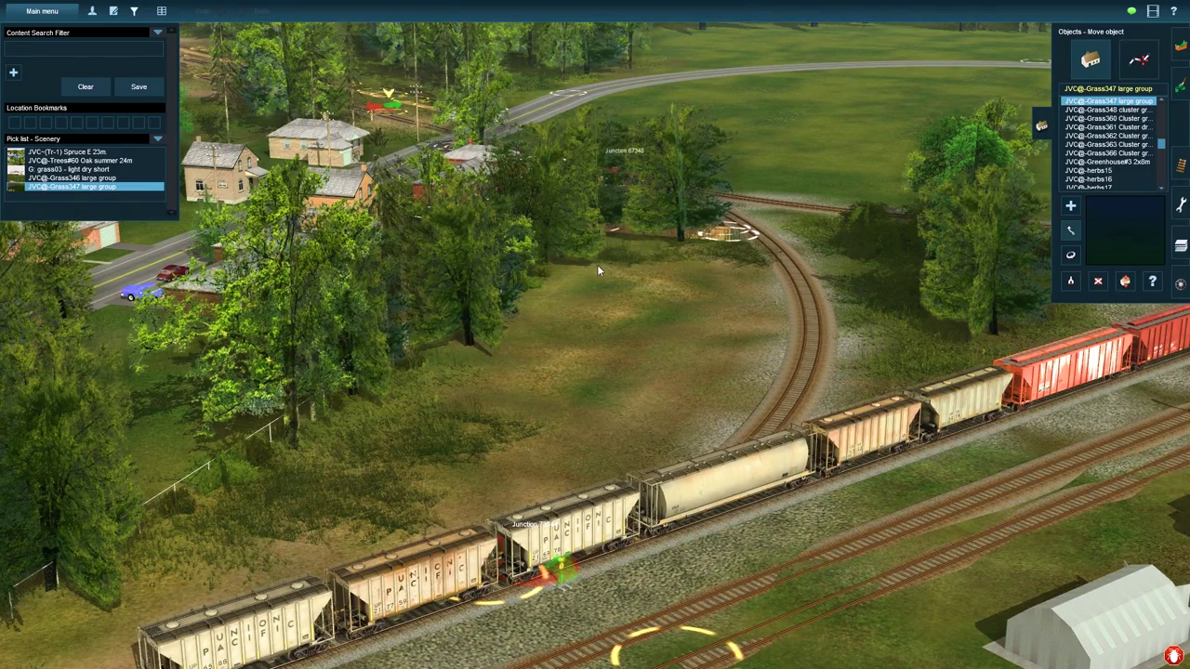
# Step: Filter the objects by "shrub yell" and place green/yellow JVC(S5) shrubs around the field
pyautogui.write('shrub yell')
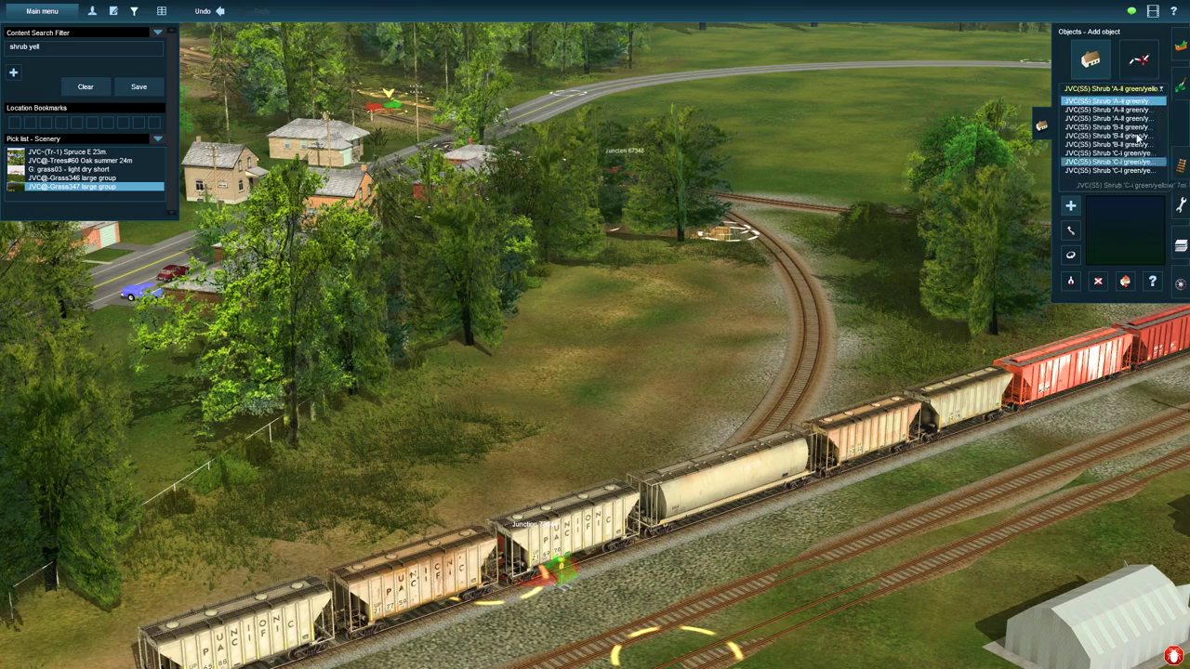
pyautogui.click(1128, 144)
pyautogui.moveTo(521, 306)
pyautogui.mouseDown(button='right')
pyautogui.moveTo(667, 333)
pyautogui.moveTo(521, 289)
pyautogui.mouseUp(button='right')
pyautogui.scroll(4, 521, 289)
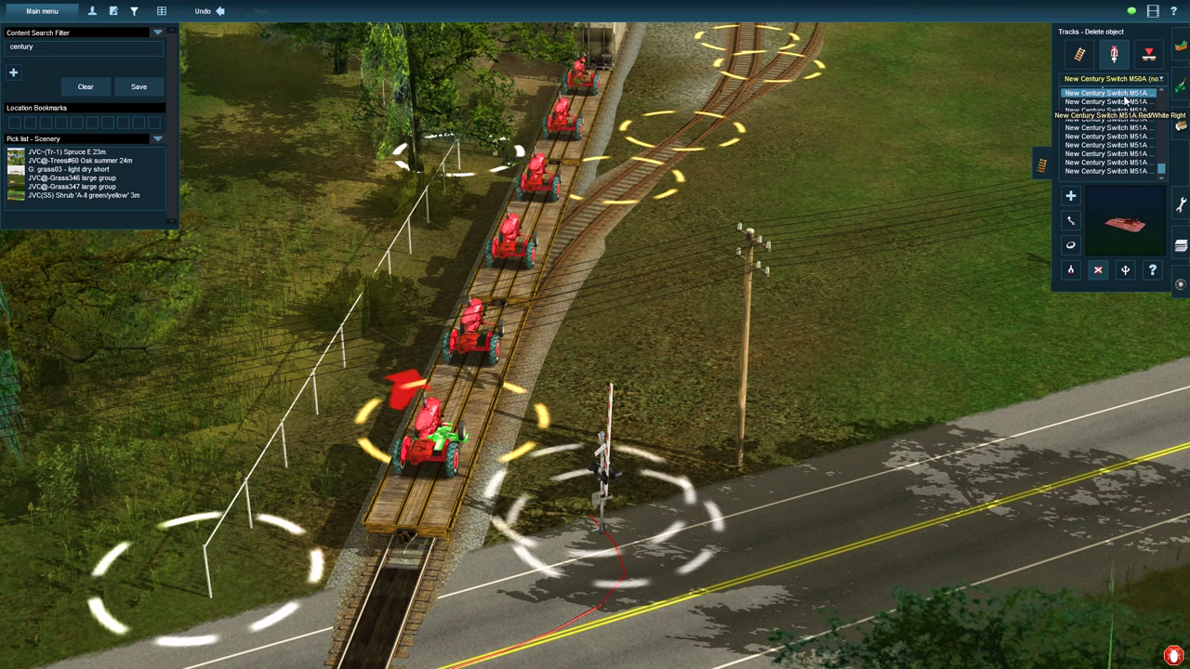
# Step: Fit the junction nearest the road crossing with a New Century Switch M51A Red/Green Right lever, replacing the first variant tried
pyautogui.click(1120, 93)
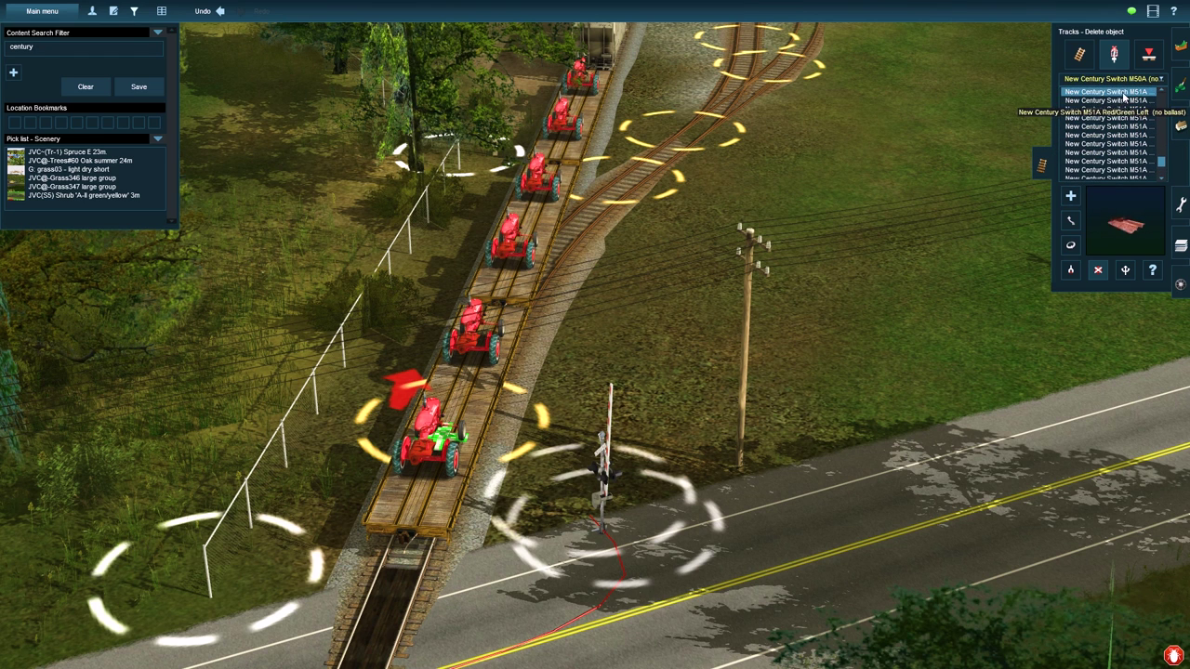
pyautogui.click(1121, 101)
pyautogui.click(452, 437)
pyautogui.click(1101, 272)
pyautogui.scroll(2, 1117, 118)
pyautogui.click(1117, 113)
pyautogui.click(453, 436)
# Step: Replace the lever at the next junction on the diverging track with another New Century Switch M51A variant
pyautogui.rightClick(695, 133)
pyautogui.click(601, 353)
pyautogui.click(1099, 270)
pyautogui.click(597, 346)
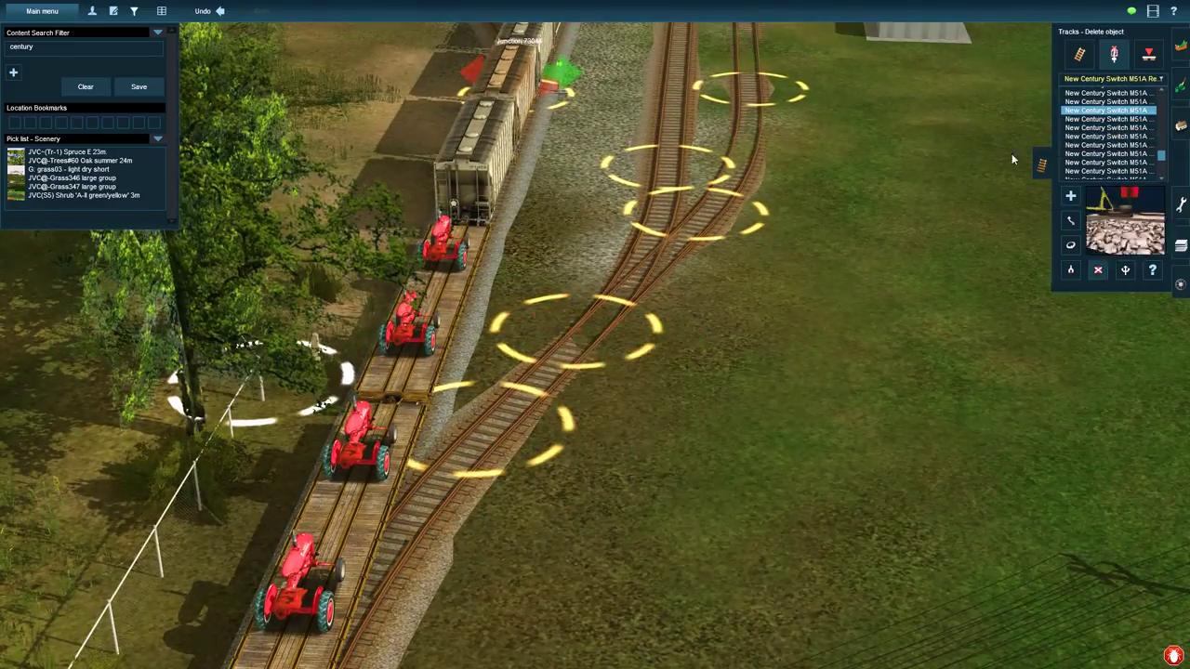
pyautogui.click(1108, 128)
pyautogui.click(595, 346)
# Step: Swap the levers at the remaining yard junctions for New Century Switch M51A levers and rotate them into alignment
pyautogui.rightClick(568, 121)
pyautogui.click(1098, 269)
pyautogui.click(576, 272)
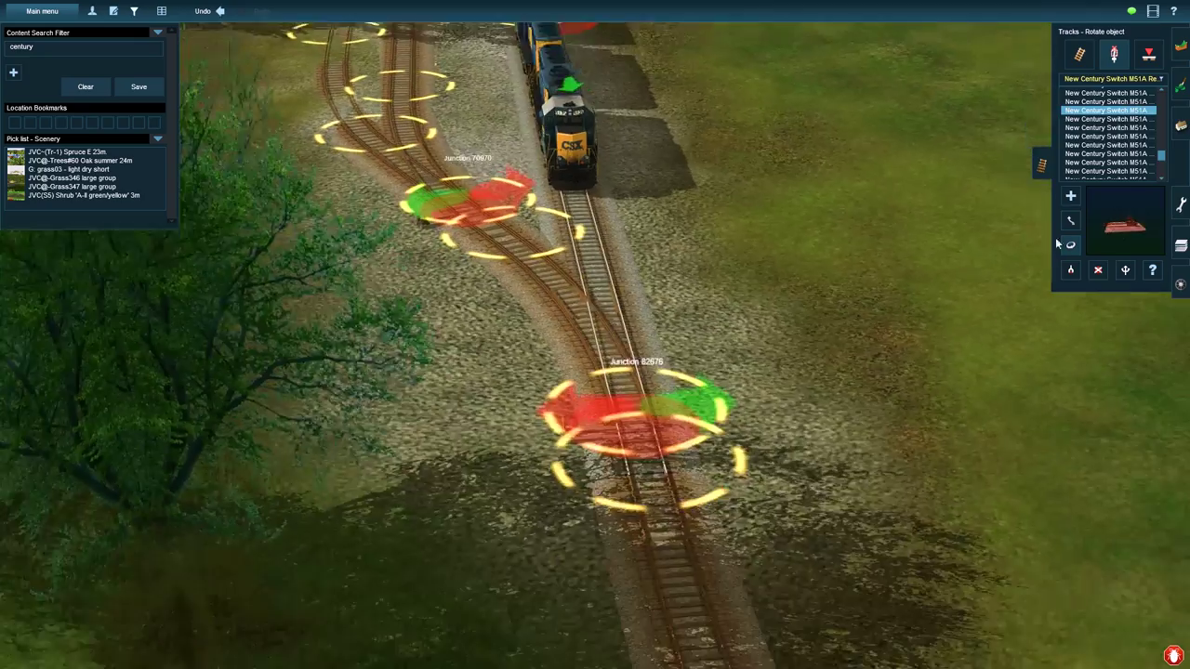
pyautogui.click(1106, 127)
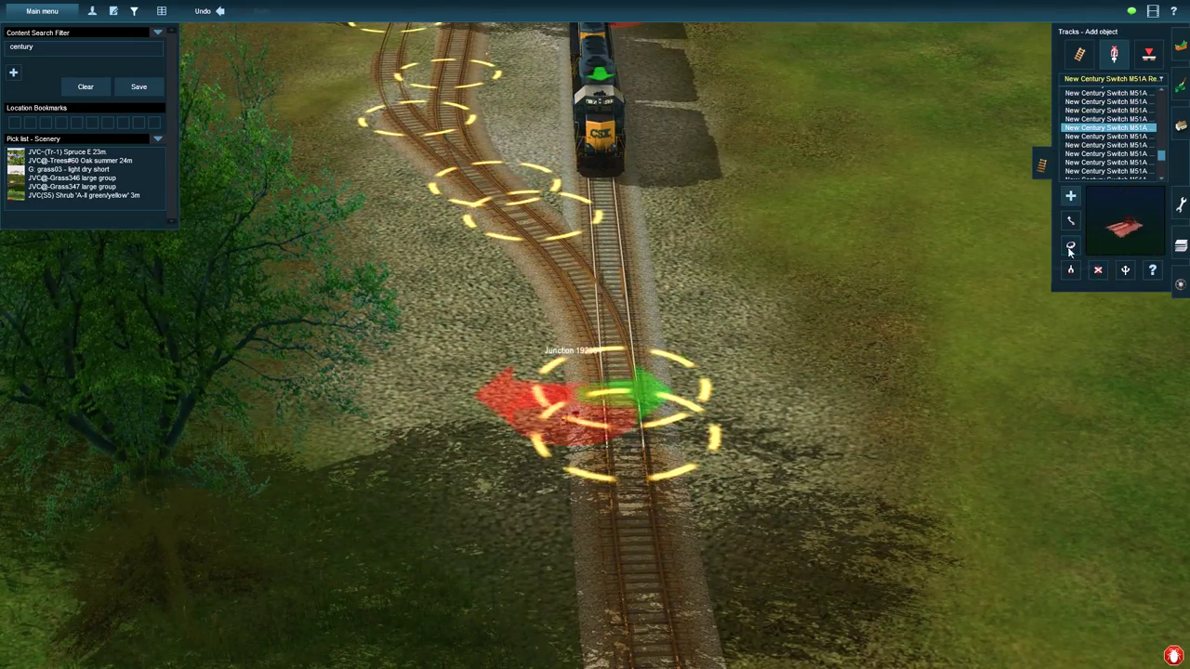
pyautogui.click(1070, 246)
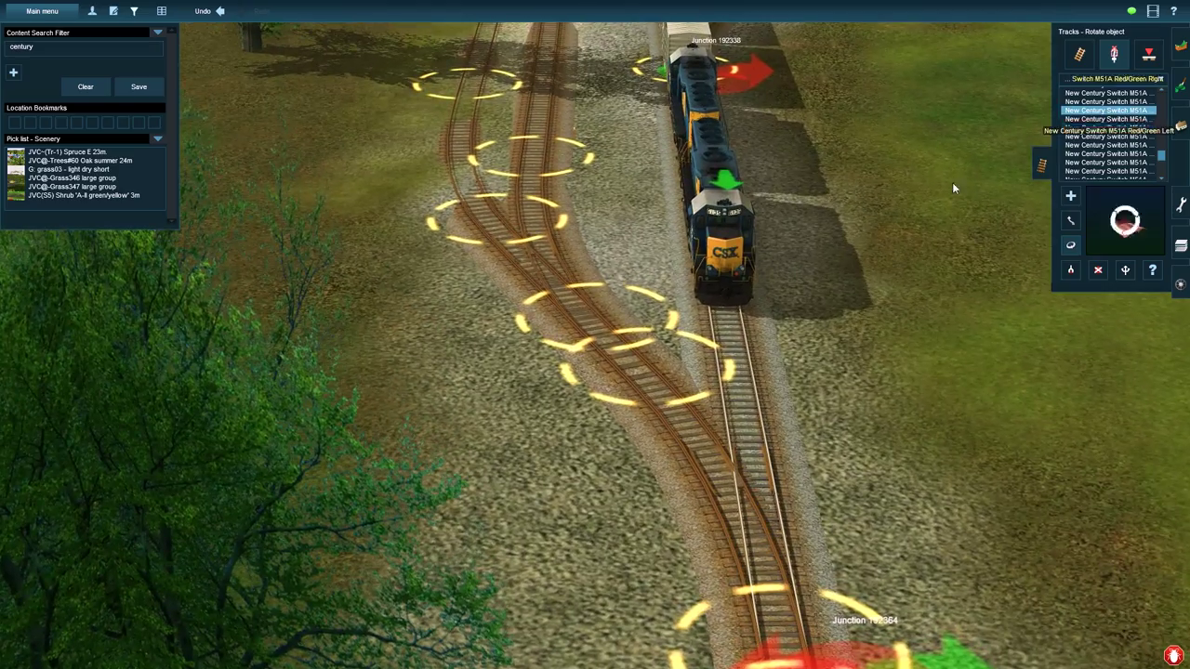
pyautogui.click(1110, 112)
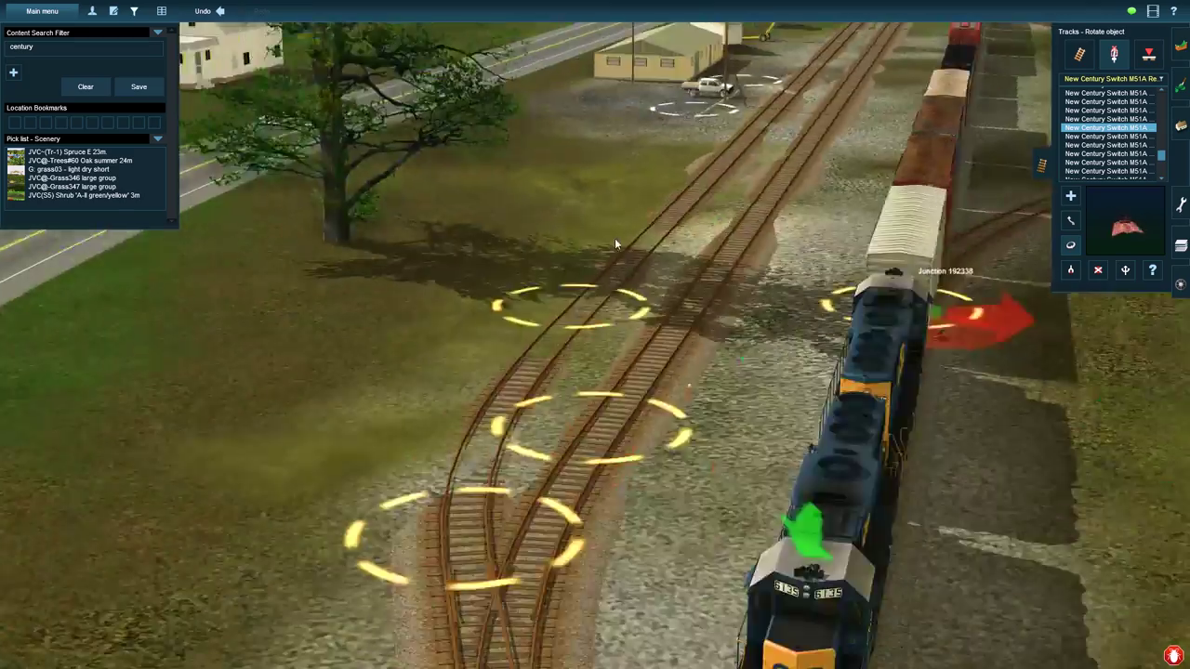
# Step: Filter the splines by "driveway" and lay a Driveway 12 Foot Asphalt 02 from the road to the white house's porch side
pyautogui.click(134, 13)
pyautogui.click(146, 54)
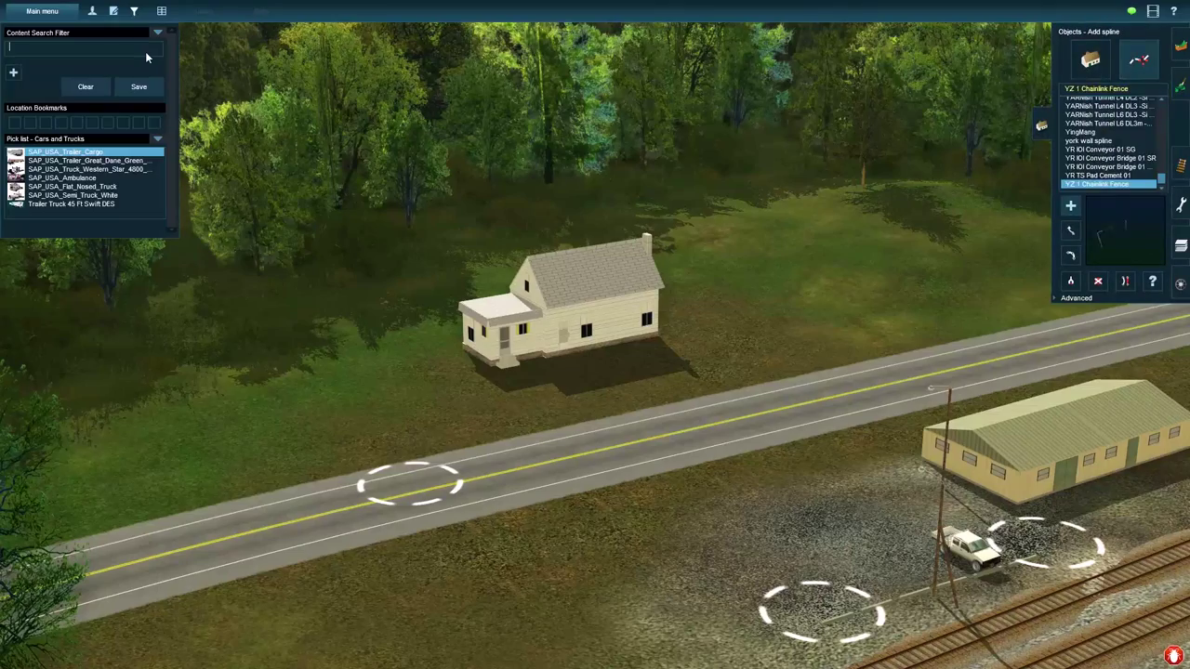
pyautogui.write('driveway')
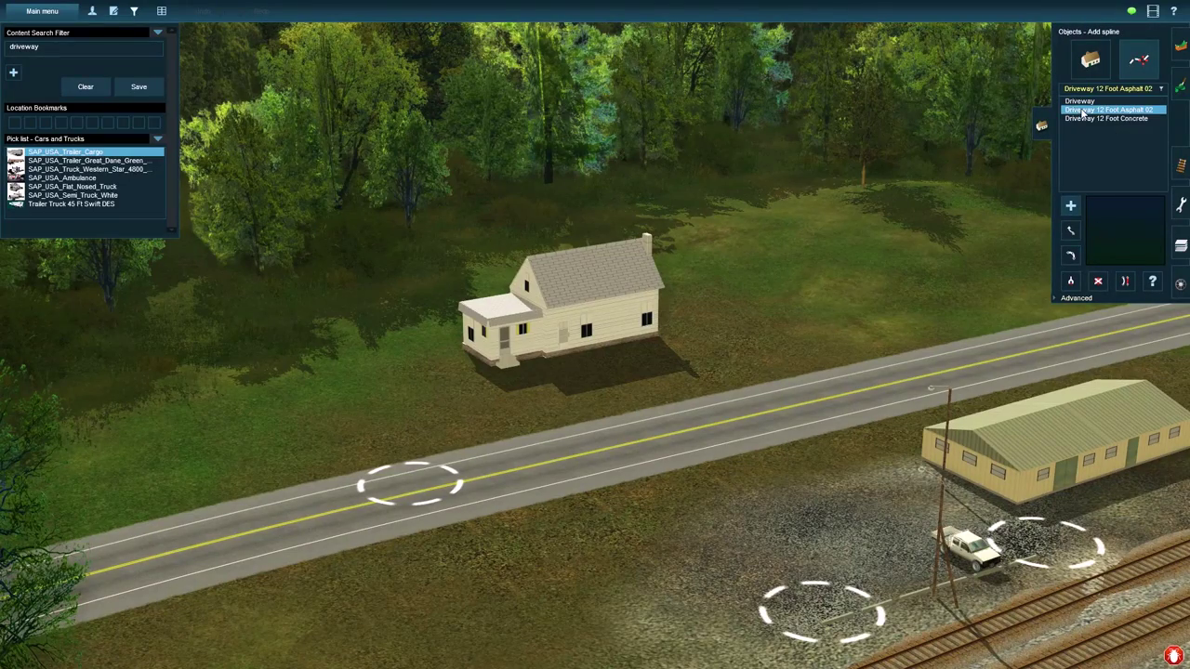
pyautogui.moveTo(540, 435); pyautogui.dragTo(837, 278, button='right')
pyautogui.scroll(3, 905, 245)
pyautogui.click(1071, 231)
pyautogui.moveTo(472, 522); pyautogui.dragTo(481, 529)
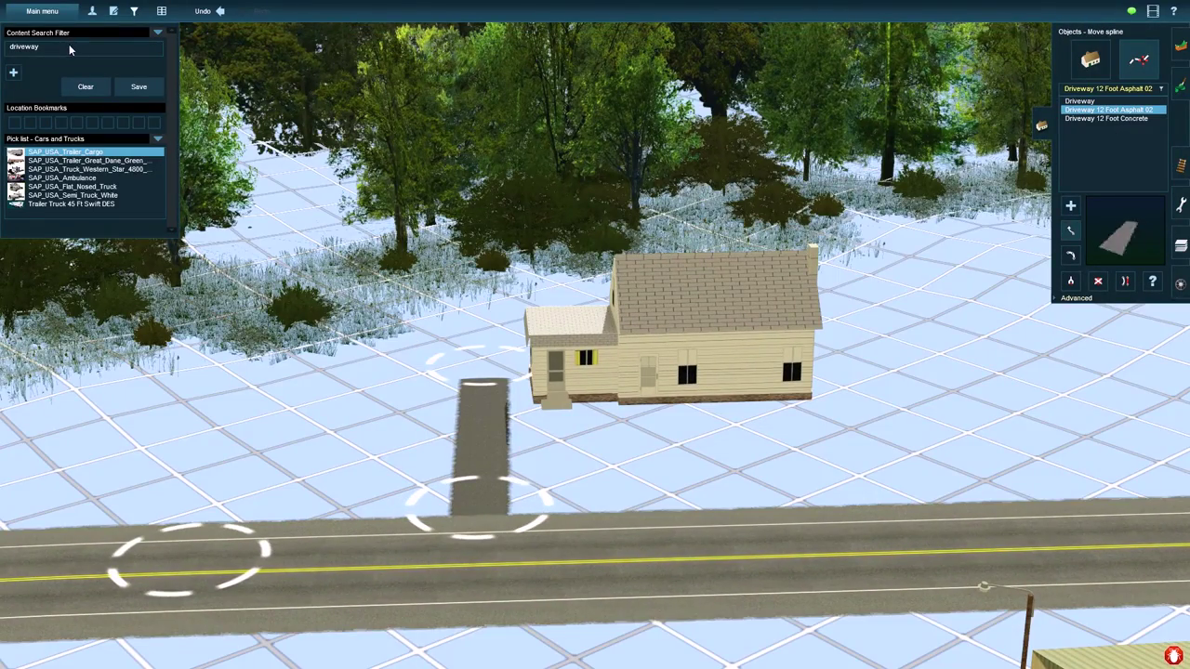
# Step: Filter the splines by "sidewalk", try laying one between the white house and the road, and undo it
pyautogui.press('Return')
pyautogui.click(1119, 138)
pyautogui.click(1120, 163)
pyautogui.click(650, 403)
pyautogui.click(676, 489)
pyautogui.click(218, 11)
# Step: Try laying Sidewalk 1 from the white house's front door to the road and undo it
pyautogui.scroll(-10, 1116, 152)
pyautogui.click(1096, 144)
pyautogui.click(1092, 120)
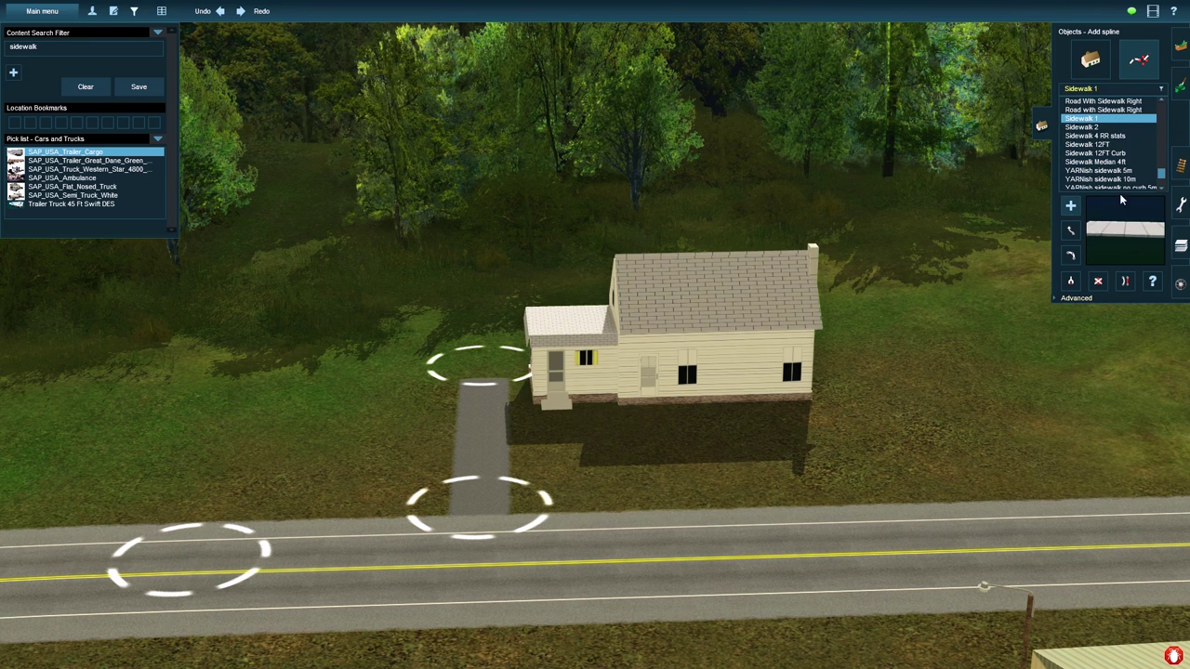
pyautogui.click(649, 402)
pyautogui.click(676, 488)
pyautogui.click(219, 11)
# Step: Lay a Sidewalk Median 4ft from the white house's front door to the road and paint the surrounding yard with dark green grass
pyautogui.click(1081, 138)
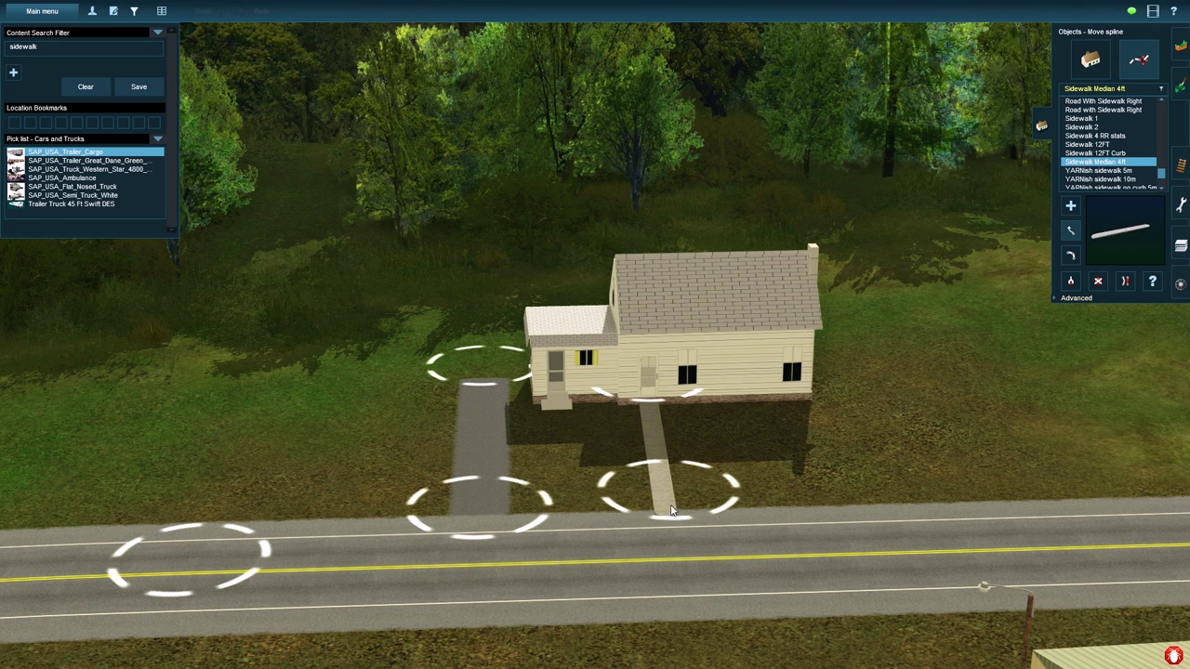
pyautogui.click(1075, 299)
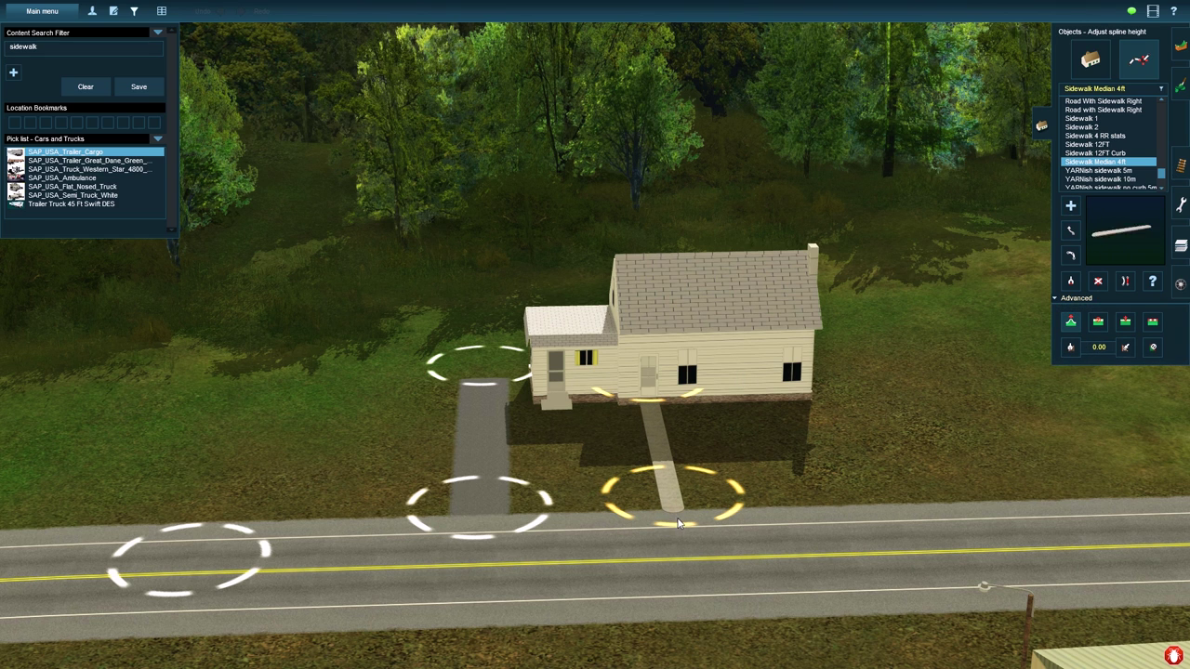
pyautogui.click(1181, 89)
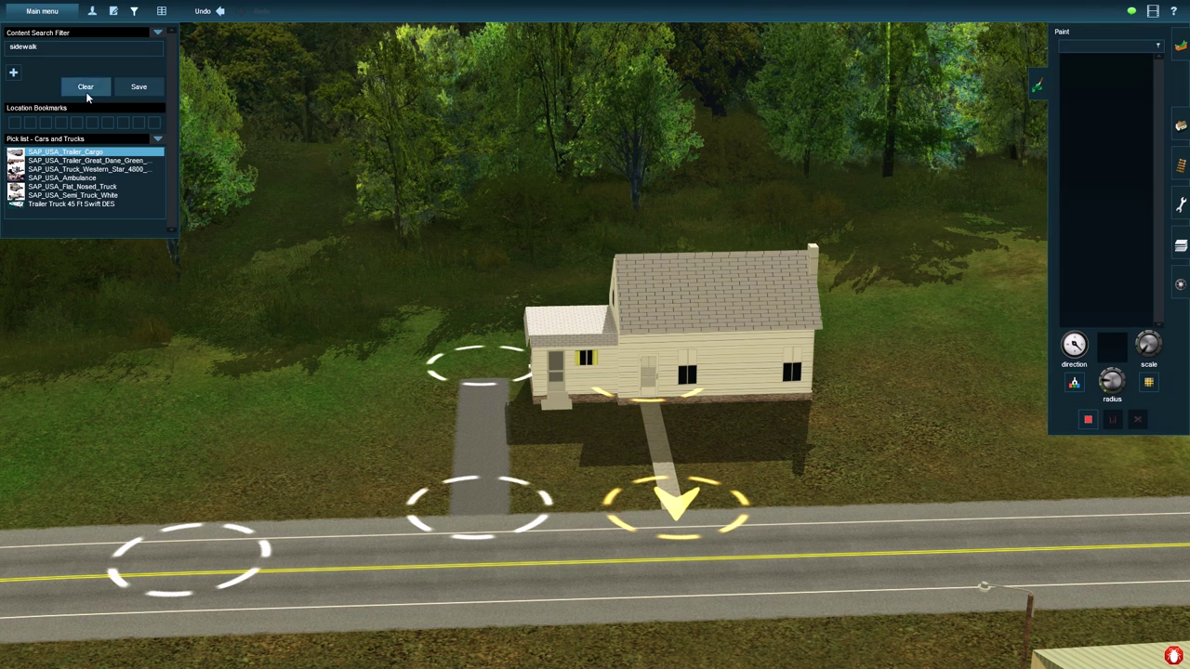
pyautogui.moveTo(704, 440); pyautogui.dragTo(403, 475)
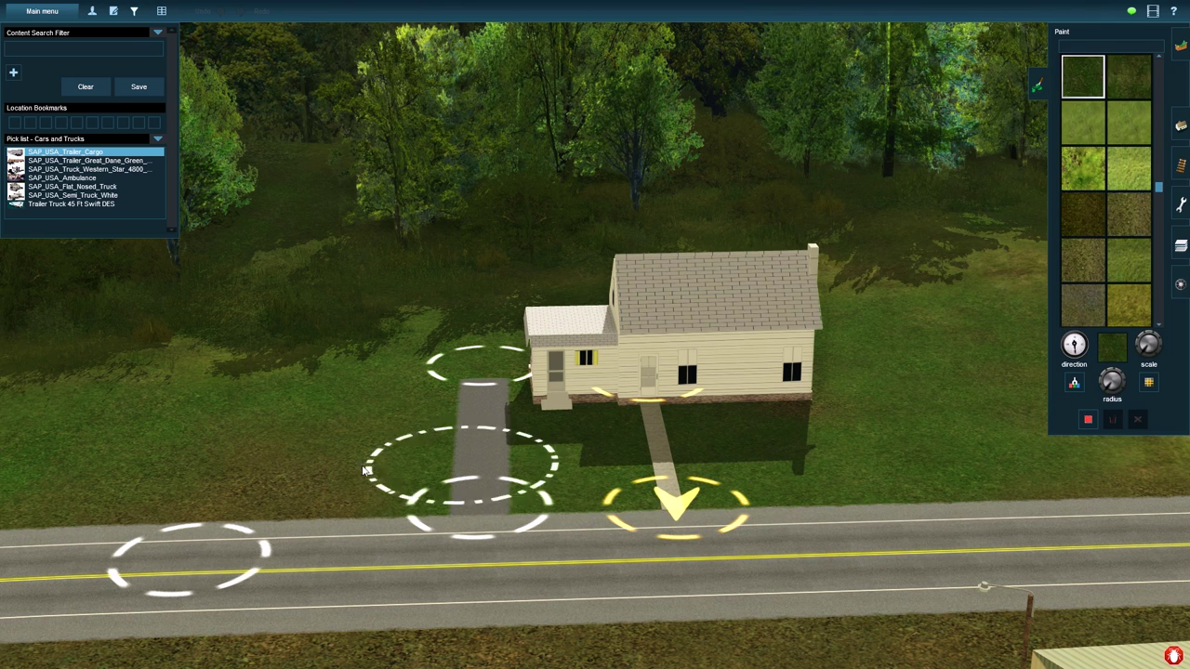
# Step: Choose the JVC Oak summer 24m from the Scenery pick list and plant one in the yard beside the driveway, away from the house
pyautogui.click(159, 137)
pyautogui.moveTo(193, 151)
pyautogui.click(265, 252)
pyautogui.click(62, 162)
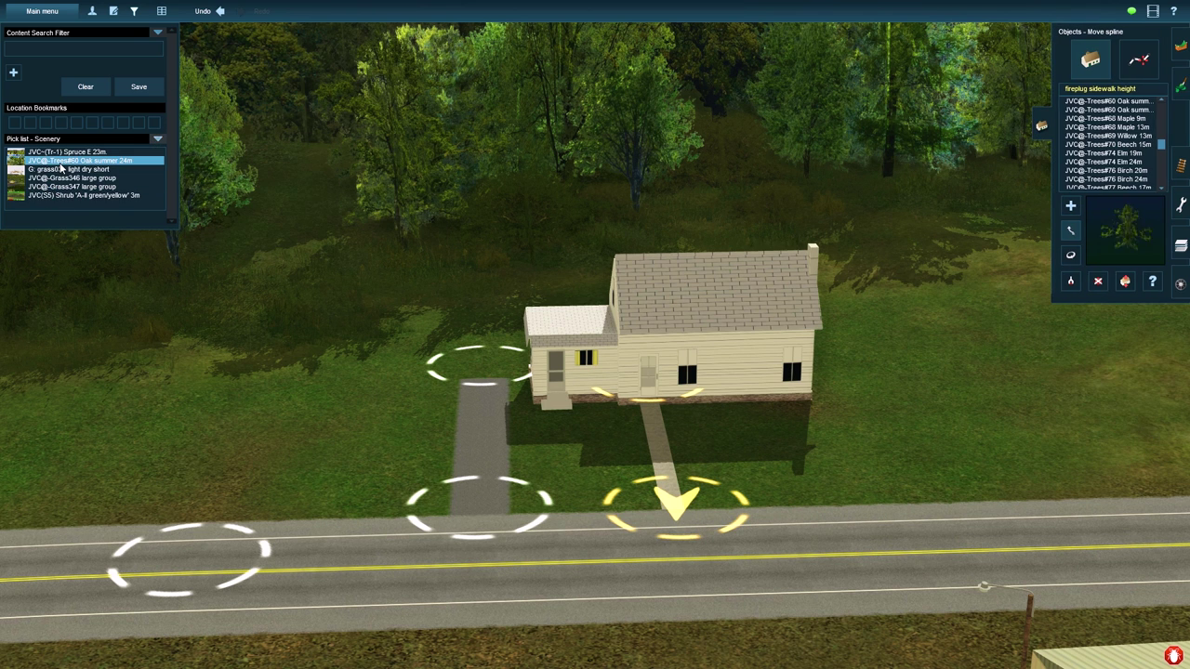
pyautogui.click(1182, 249)
pyautogui.click(1180, 126)
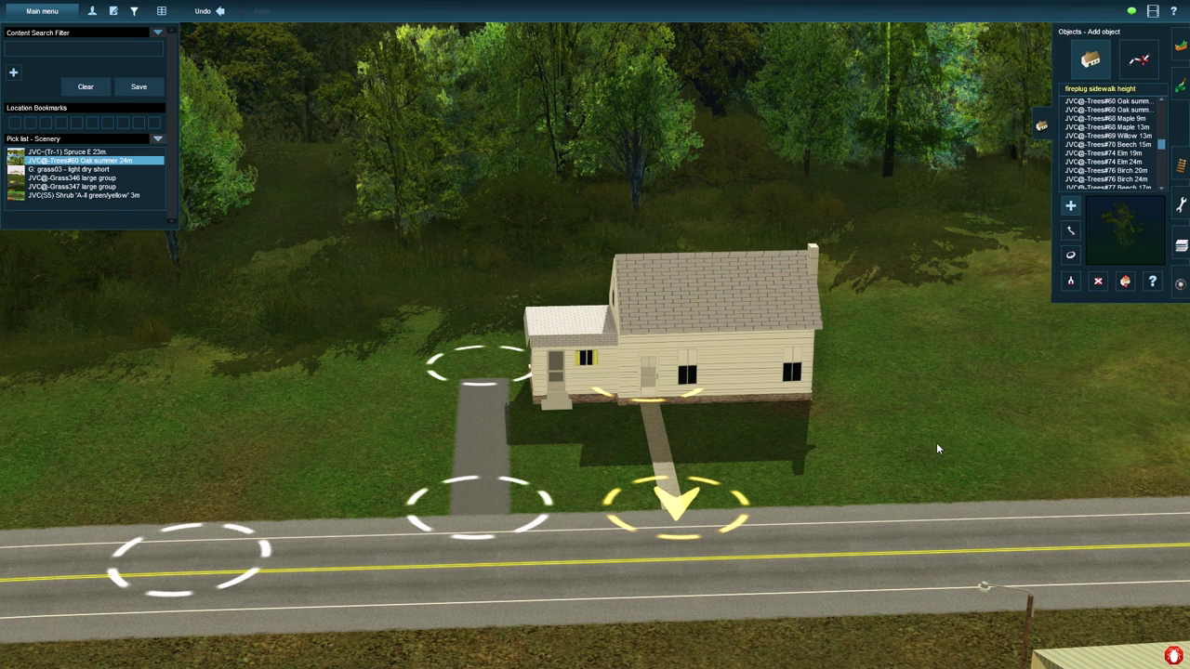
pyautogui.click(963, 461)
pyautogui.click(1071, 231)
pyautogui.moveTo(963, 461); pyautogui.dragTo(307, 448)
# Step: Plant Spruce E 23m and Spruce B 20m trees beside the chimney end of the white house and green shrubs along its front wall
pyautogui.click(98, 152)
pyautogui.click(859, 363)
pyautogui.scroll(2, 1107, 171)
pyautogui.click(1106, 118)
pyautogui.click(915, 363)
pyautogui.click(1071, 231)
pyautogui.moveTo(929, 362); pyautogui.dragTo(927, 353)
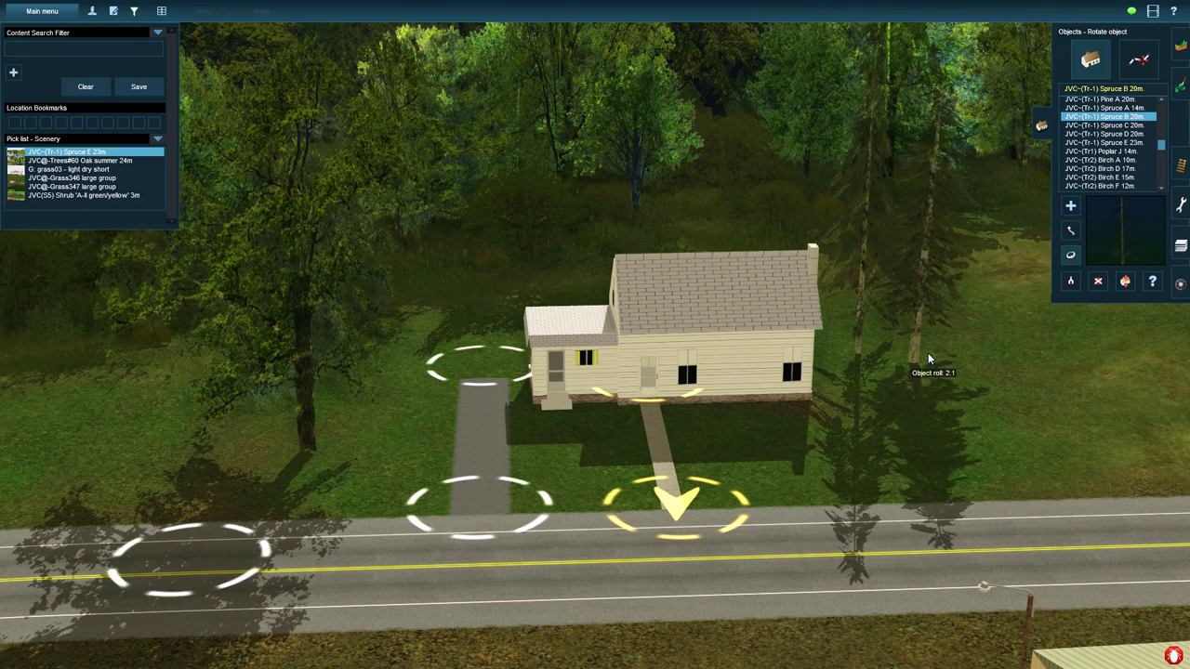
pyautogui.click(97, 195)
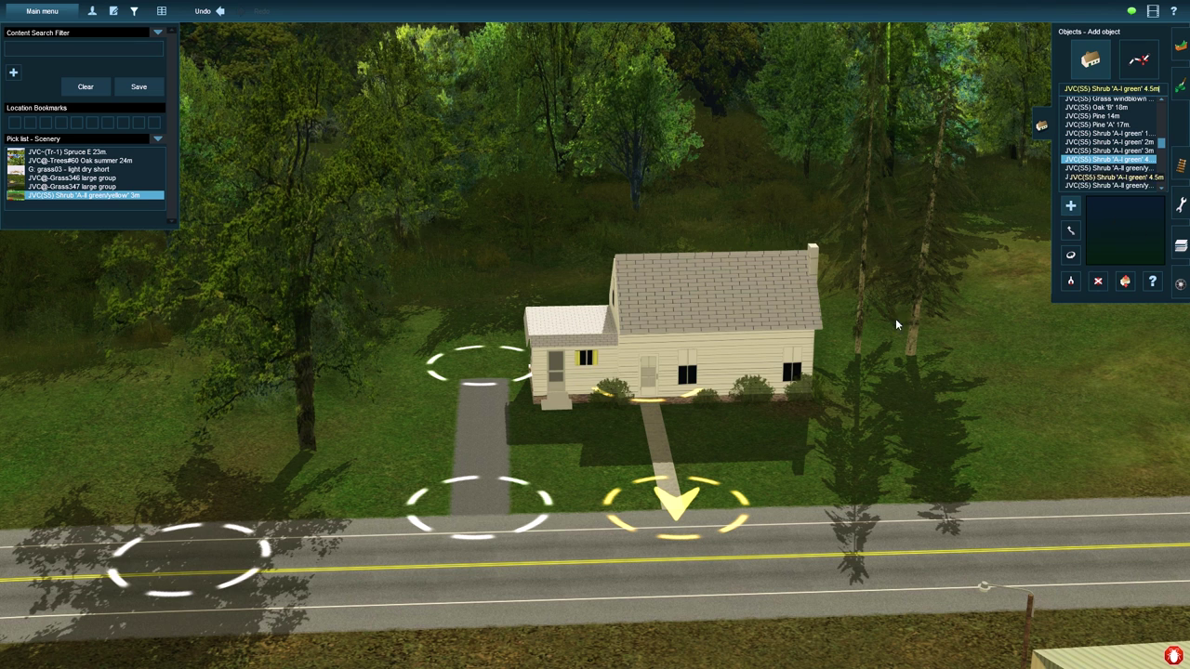
# Step: Switch to the Cars and Trucks pick list and browse the scenery objects filtered by "car"
pyautogui.click(158, 139)
pyautogui.moveTo(197, 148)
pyautogui.click(281, 254)
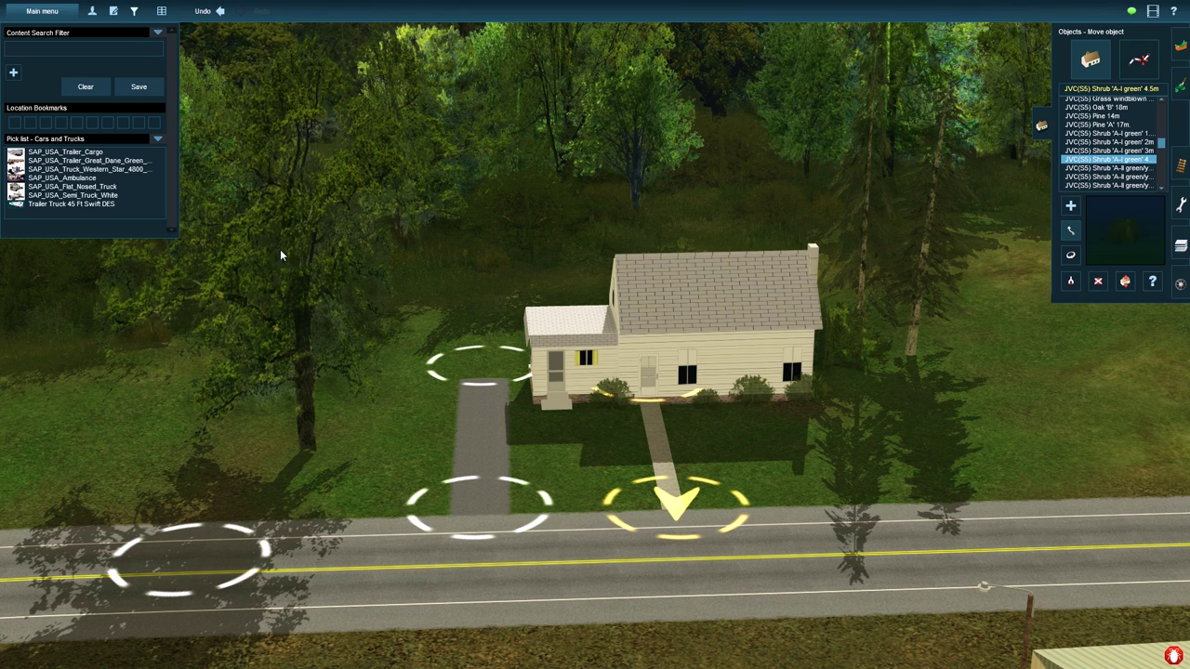
pyautogui.write('car')
pyautogui.click(1095, 136)
pyautogui.scroll(-1, 1098, 183)
pyautogui.click(1111, 148)
pyautogui.click(1110, 184)
pyautogui.scroll(-2, 1110, 183)
# Step: Filter the objects by "pick up" and place a Carz Gondwana Pickup 03 on the white house's driveway, rotated in line with it
pyautogui.doubleClick(120, 51)
pyautogui.write('pick up')
pyautogui.click(1118, 129)
pyautogui.scroll(8, 1115, 153)
pyautogui.click(1125, 146)
pyautogui.click(1134, 172)
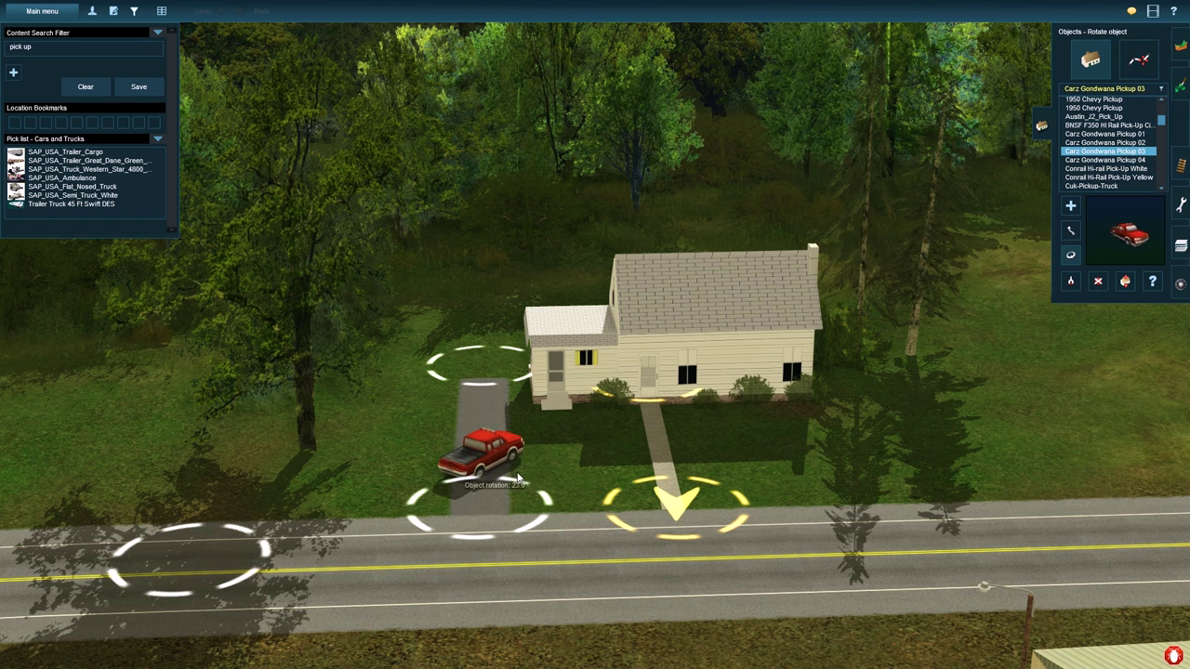
# Step: Place a Rural Mailbox 1 at the road end of the sidewalk and look up the Picket Fence 1 spline
pyautogui.doubleClick(65, 47)
pyautogui.write('hot rod')
pyautogui.doubleClick(35, 51)
pyautogui.press('BackSpace')
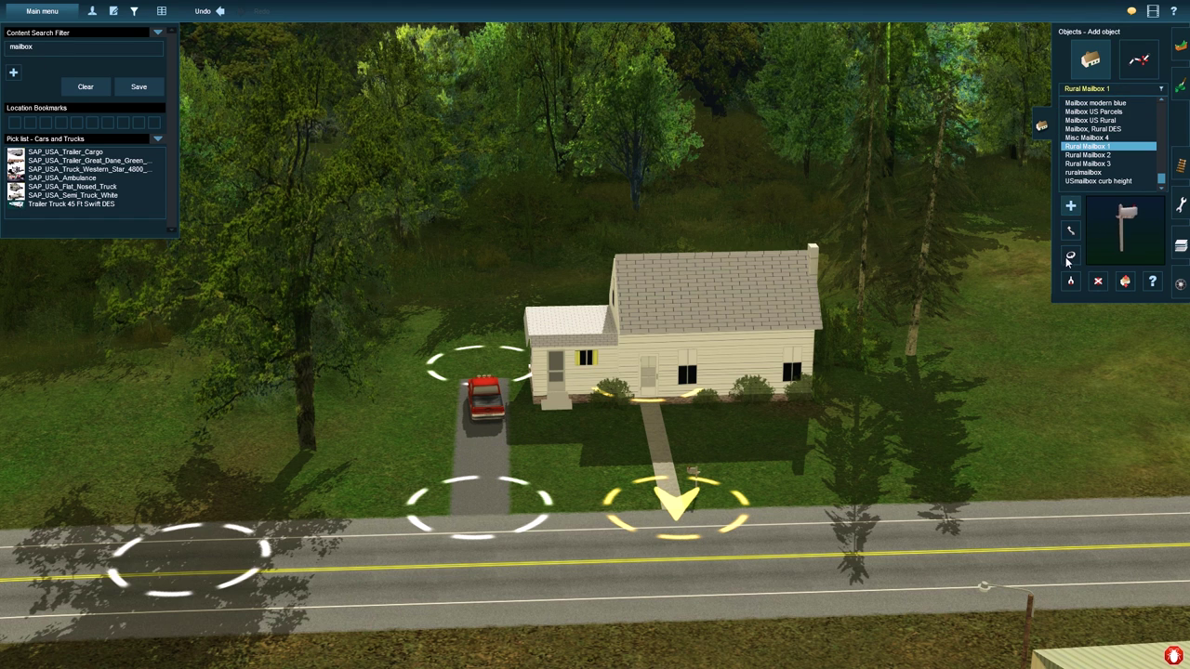
pyautogui.doubleClick(83, 50)
pyautogui.write('picket fence')
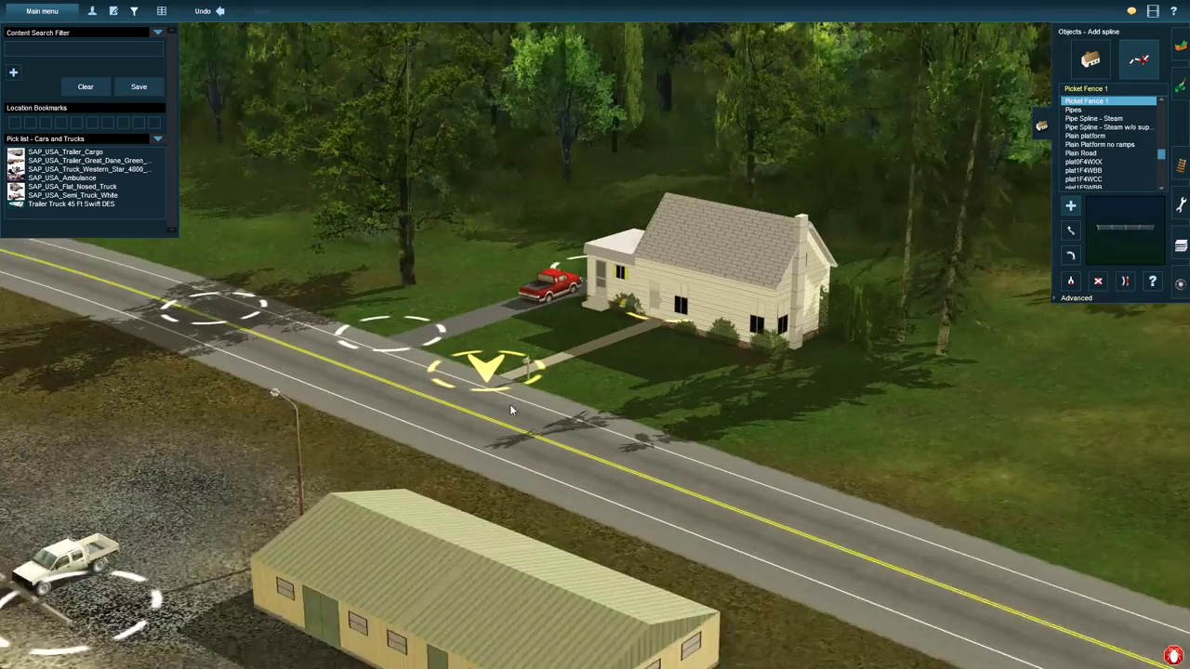
# Step: Filter the ground textures by "asphalt" and paint a gray asphalt texture along the road's edges
pyautogui.press('F2')
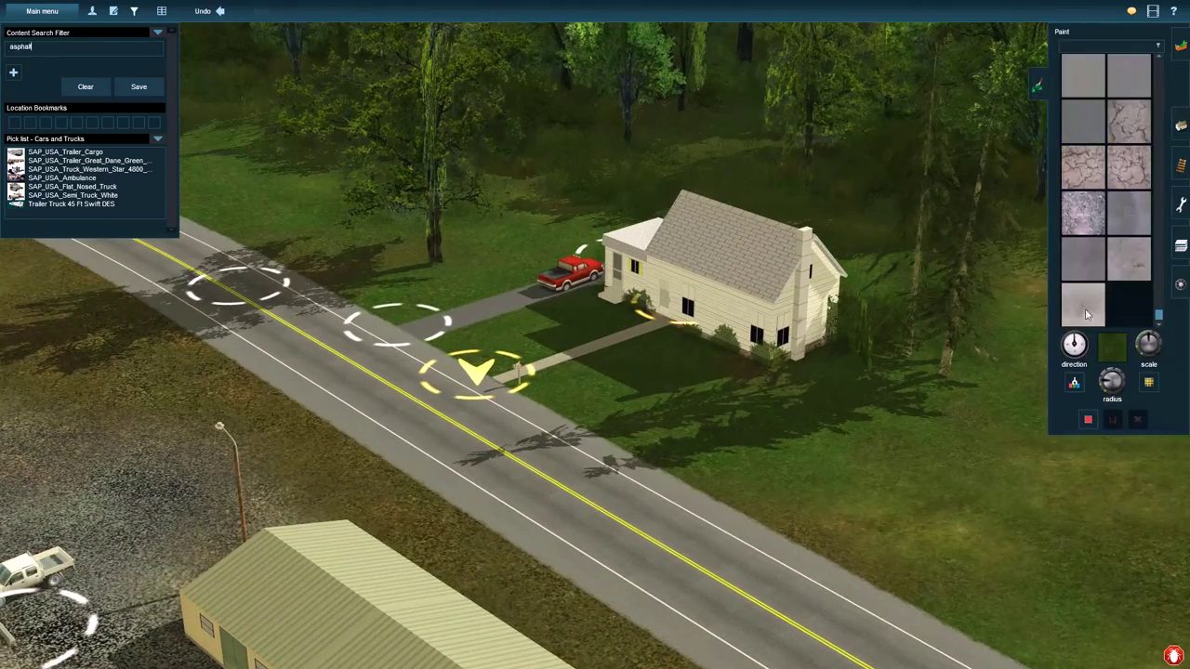
pyautogui.moveTo(270, 321); pyautogui.dragTo(385, 335)
pyautogui.moveTo(558, 314); pyautogui.dragTo(539, 258)
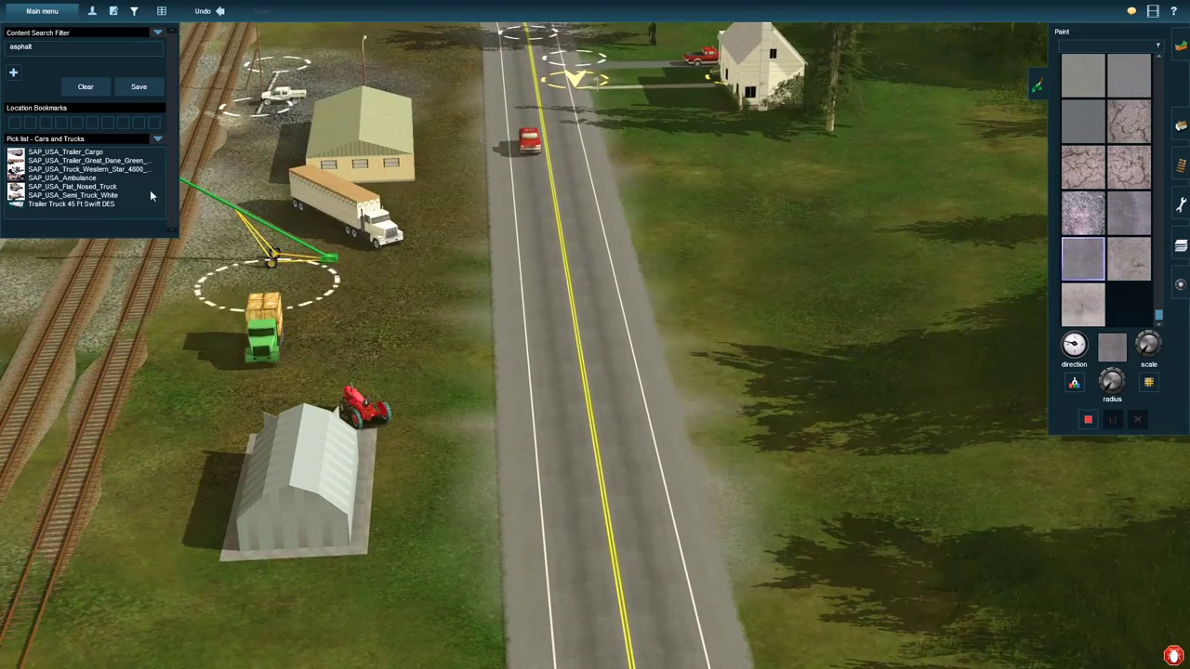
# Step: Place a Great Dane Green trailer loaded with wood crates and one carrying a bulldozer between the parked trucks and the road
pyautogui.click(55, 161)
pyautogui.click(1074, 111)
pyautogui.click(1110, 119)
pyautogui.click(1116, 145)
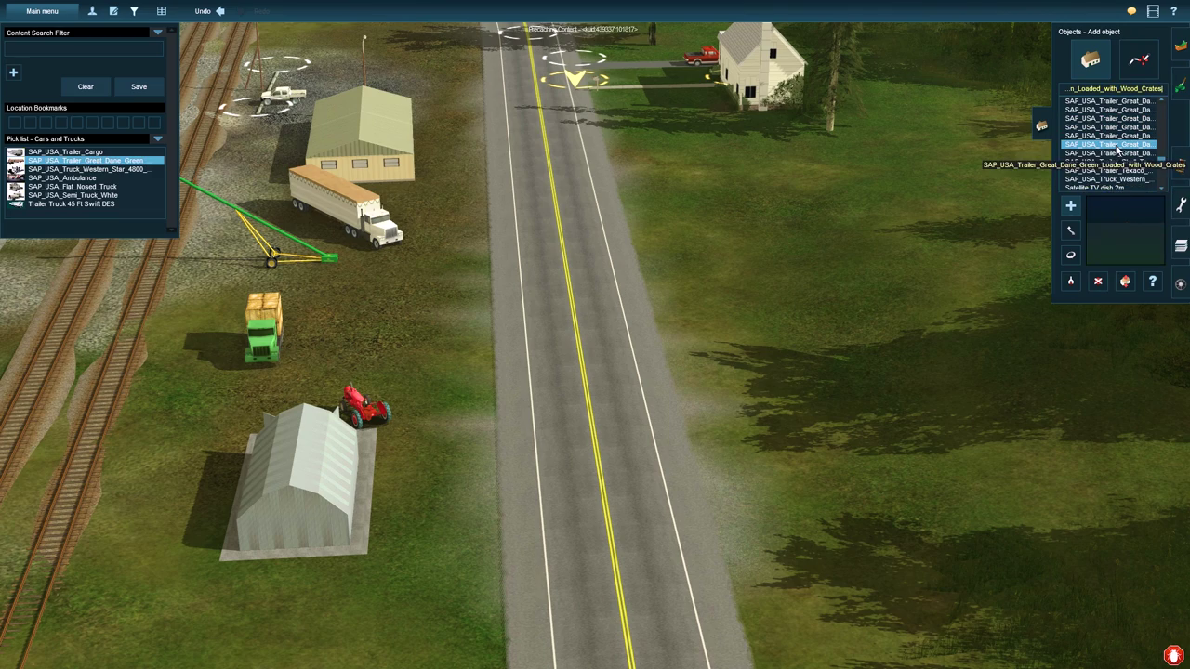
pyautogui.click(431, 330)
pyautogui.click(1106, 135)
pyautogui.click(450, 373)
pyautogui.click(1096, 153)
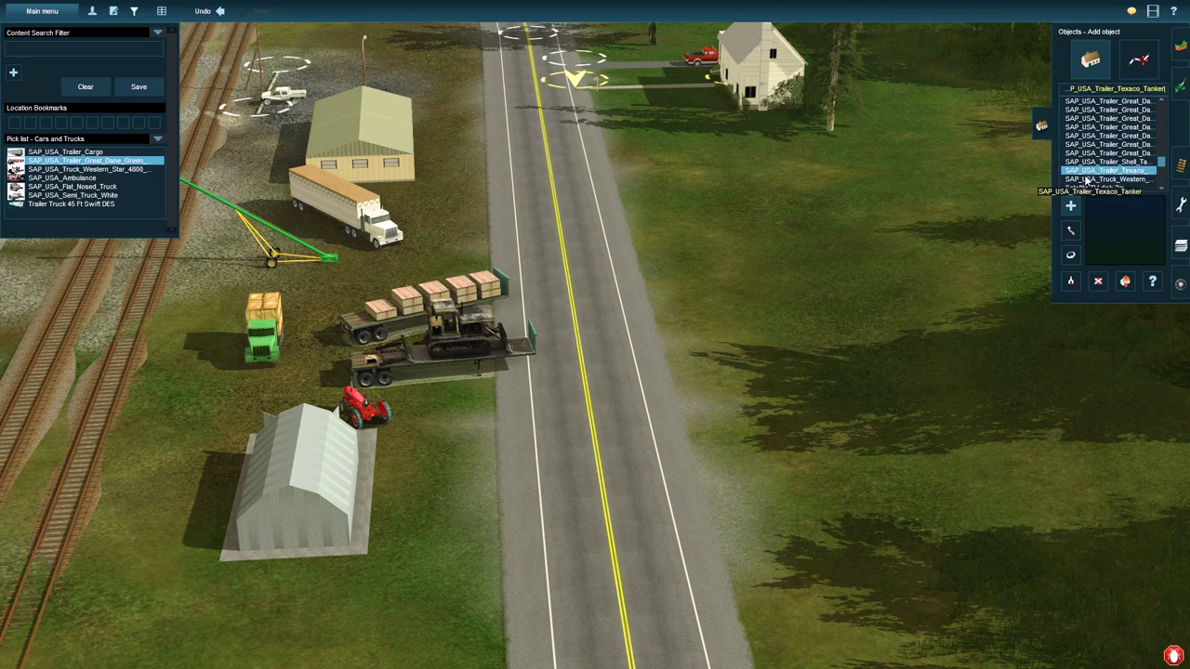
# Step: Move and rotate the crate trailer against the tan warehouse and the bulldozer trailer alongside the parked white semi-truck
pyautogui.rightClick(437, 239)
pyautogui.press('r')
pyautogui.press('m')
pyautogui.moveTo(535, 288); pyautogui.dragTo(492, 242)
pyautogui.press('r')
pyautogui.press('m')
pyautogui.moveTo(569, 574); pyautogui.dragTo(502, 411)
pyautogui.click(1064, 258)
pyautogui.moveTo(502, 411); pyautogui.dragTo(700, 511, button='right')
pyautogui.rightClick(700, 511)
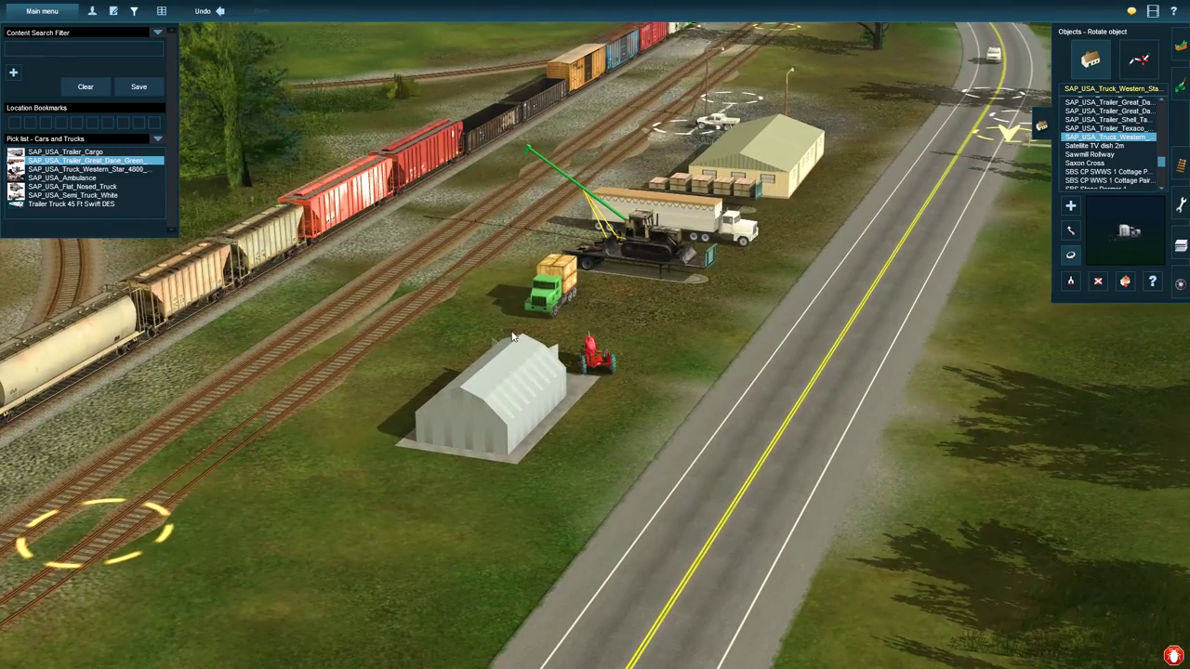
# Step: Switch to the Scenery pick list and plant G: grass02 middle green short clumps among the yard tracks
pyautogui.click(158, 138)
pyautogui.moveTo(183, 149)
pyautogui.click(264, 216)
pyautogui.click(91, 169)
pyautogui.click(1109, 177)
pyautogui.moveTo(483, 207); pyautogui.dragTo(604, 256, button='right')
pyautogui.rightClick(443, 525)
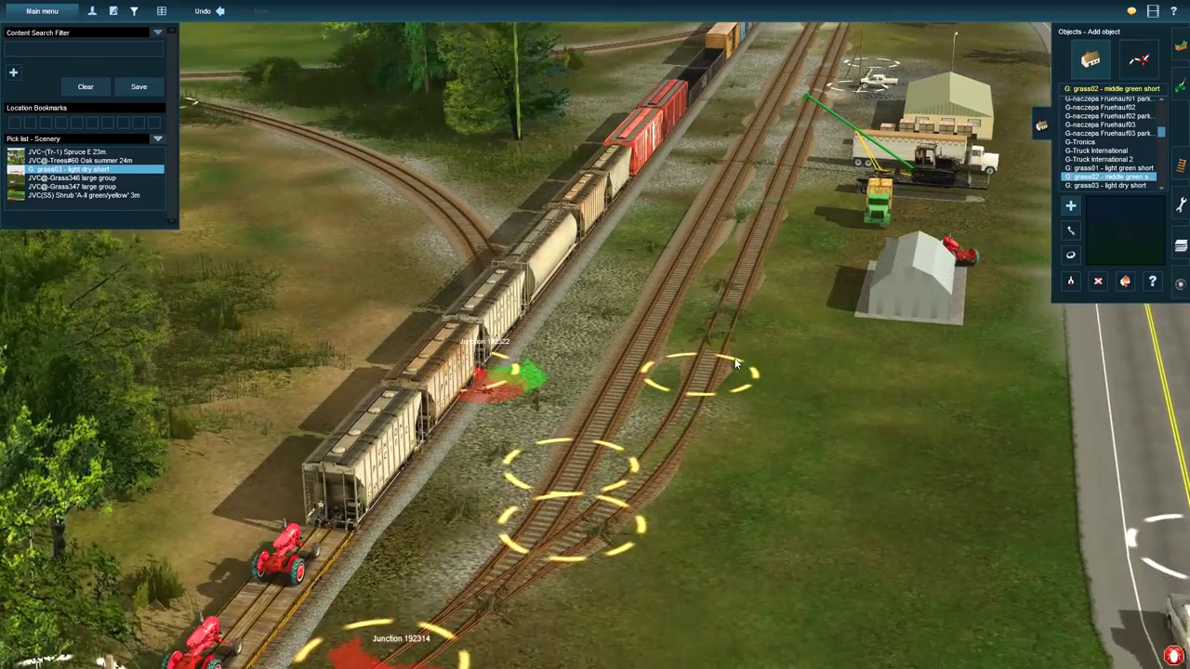
# Step: Plant G: grass03 light dry short clumps between and beside the tracks near the parked train and warehouse
pyautogui.click(1106, 185)
pyautogui.rightClick(837, 58)
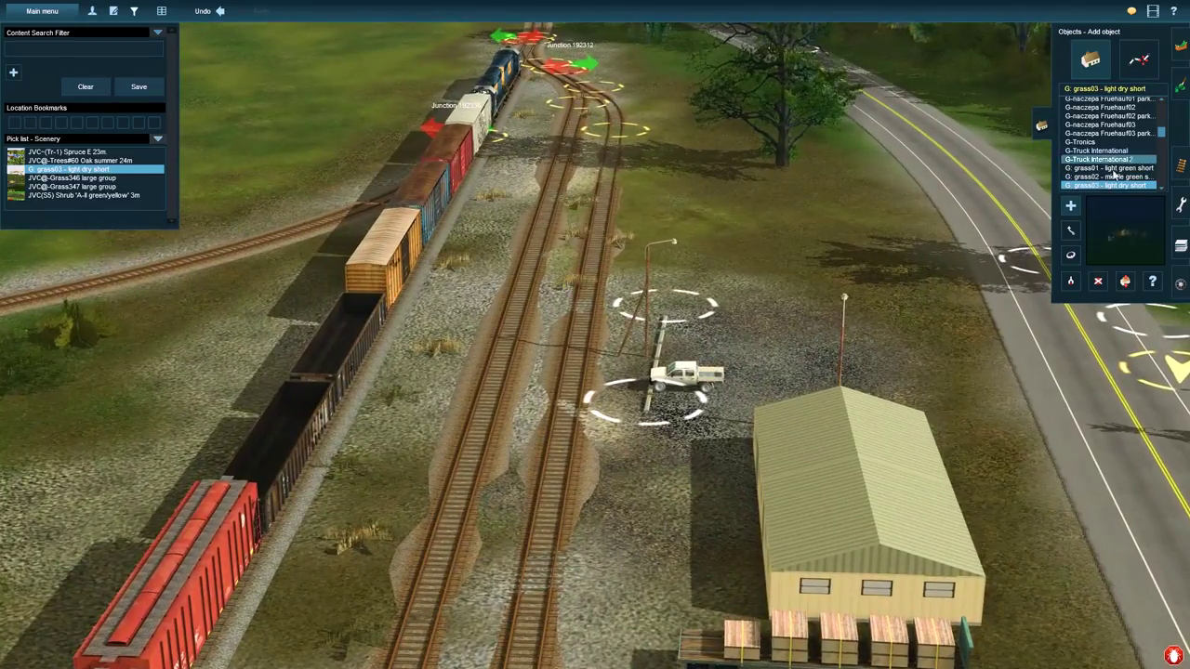
pyautogui.moveTo(573, 162); pyautogui.dragTo(690, 333, button='right')
# Step: Select the B&M Snow Flanger Sign from the Trackside Details pick list for adding beside the track near the road crossing
pyautogui.press('F3')
pyautogui.scroll(-5, 690, 332)
pyautogui.rightClick(551, 279)
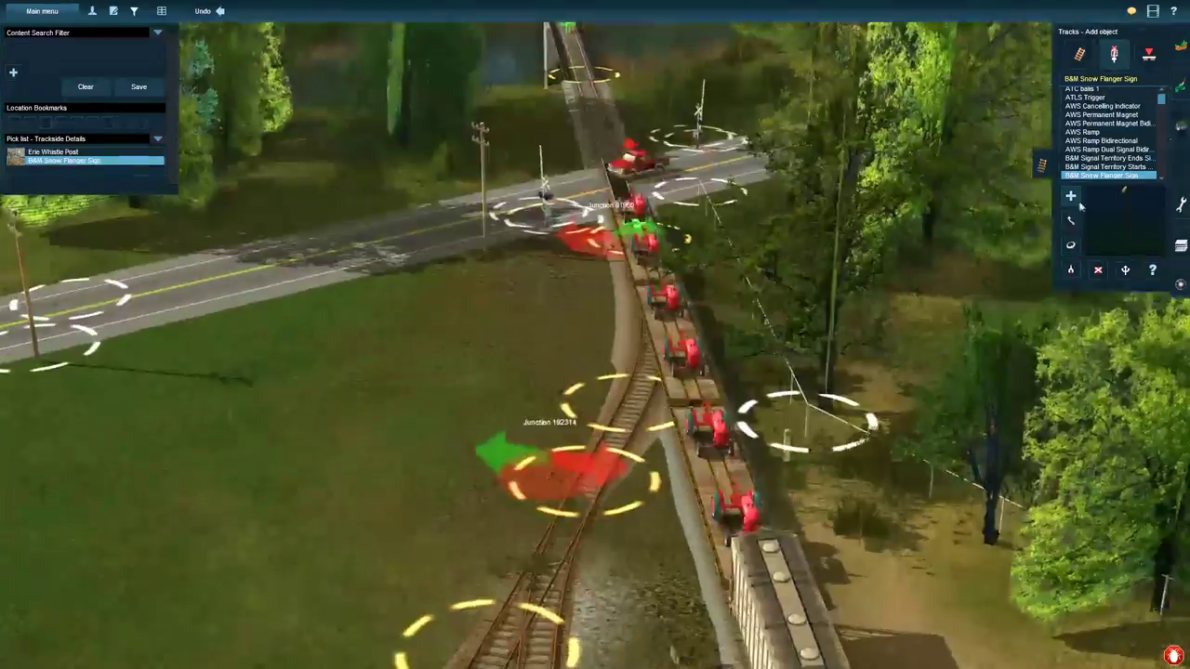
pyautogui.press('F4')
pyautogui.click(1181, 165)
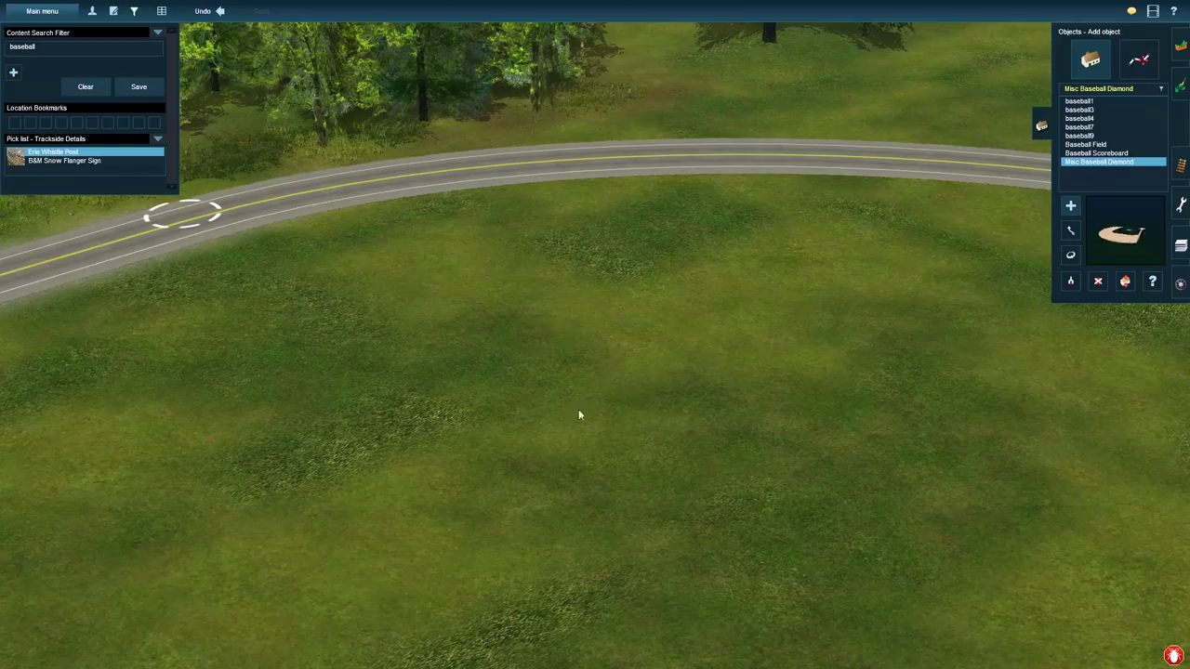
# Step: Place a Misc Baseball Diamond on the open grass field beside the curving road and give it an initial rotation and position
pyautogui.click(474, 431)
pyautogui.click(1071, 255)
pyautogui.moveTo(567, 409); pyautogui.dragTo(642, 381)
pyautogui.rightClick(422, 419)
pyautogui.click(1071, 230)
pyautogui.moveTo(624, 197); pyautogui.dragTo(534, 199)
# Step: Rotate and shift the baseball diamond so that home plate points toward the road and railroad crossing
pyautogui.click(1071, 254)
pyautogui.moveTo(635, 394); pyautogui.dragTo(423, 456)
pyautogui.click(1070, 231)
pyautogui.moveTo(423, 455); pyautogui.dragTo(502, 427, button='right')
pyautogui.click(1071, 255)
pyautogui.moveTo(520, 405); pyautogui.dragTo(548, 415)
pyautogui.click(1071, 231)
pyautogui.moveTo(588, 305); pyautogui.dragTo(604, 283)
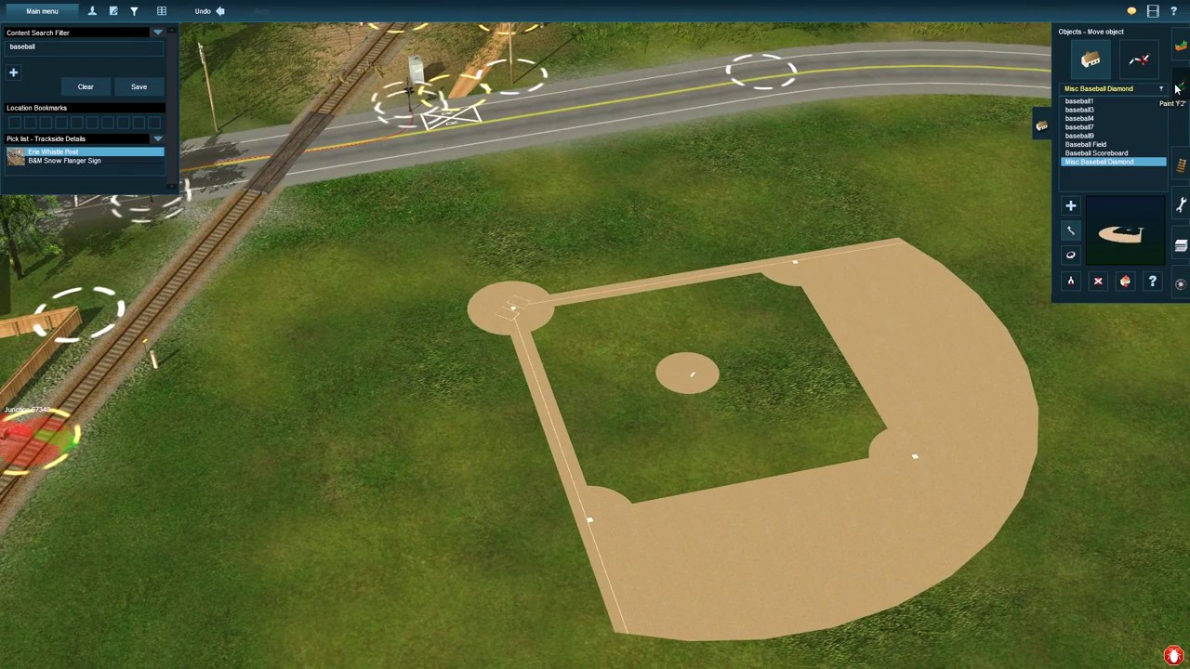
# Step: Choose the YZ 1 Chainlink Fence from the Detail Splines pick list and lay short fence sections behind home plate
pyautogui.click(158, 138)
pyautogui.moveTo(191, 150)
pyautogui.click(277, 227)
pyautogui.click(102, 160)
pyautogui.moveTo(711, 381); pyautogui.dragTo(745, 361, button='right')
pyautogui.click(85, 87)
pyautogui.click(77, 160)
pyautogui.rightClick(687, 356)
pyautogui.scroll(4, 539, 345)
pyautogui.click(244, 365)
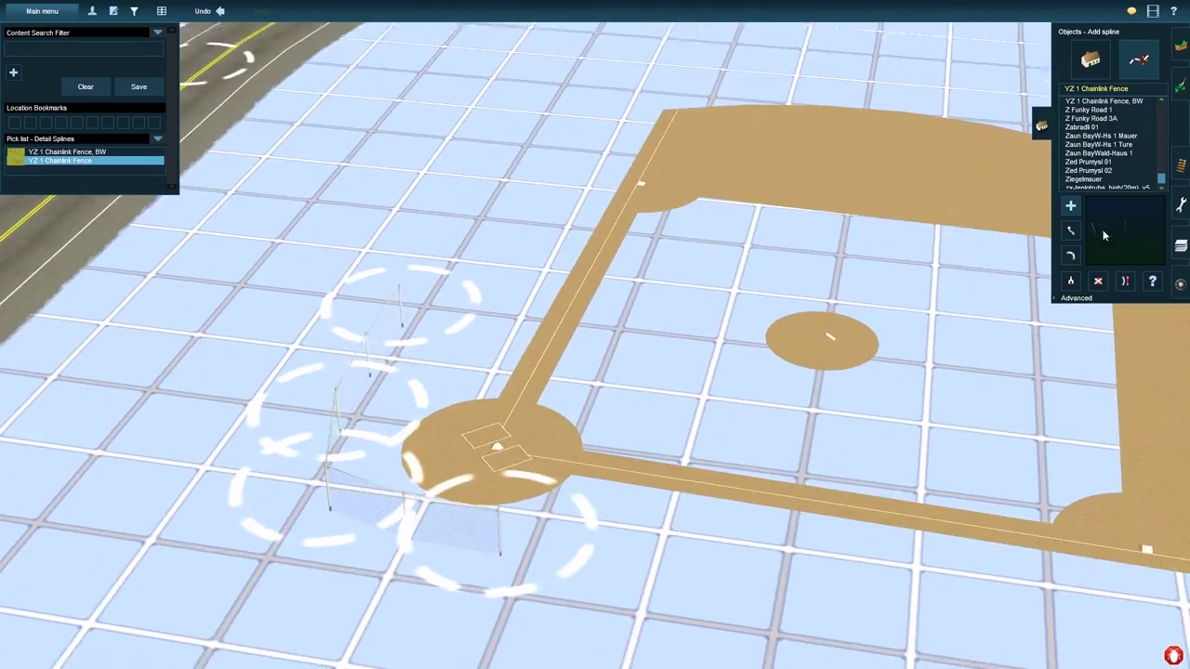
# Step: Stretch the chainlink fence along the roadside baseline and rotate the baseball diamond slightly to line up with it
pyautogui.click(1071, 231)
pyautogui.rightClick(518, 139)
pyautogui.moveTo(478, 502); pyautogui.dragTo(685, 124)
pyautogui.click(1090, 59)
pyautogui.click(1071, 254)
pyautogui.moveTo(621, 450); pyautogui.dragTo(644, 452)
# Step: Reposition the ends of the roadside chainlink fence so it runs beside the baseline and on past the infield
pyautogui.click(1139, 60)
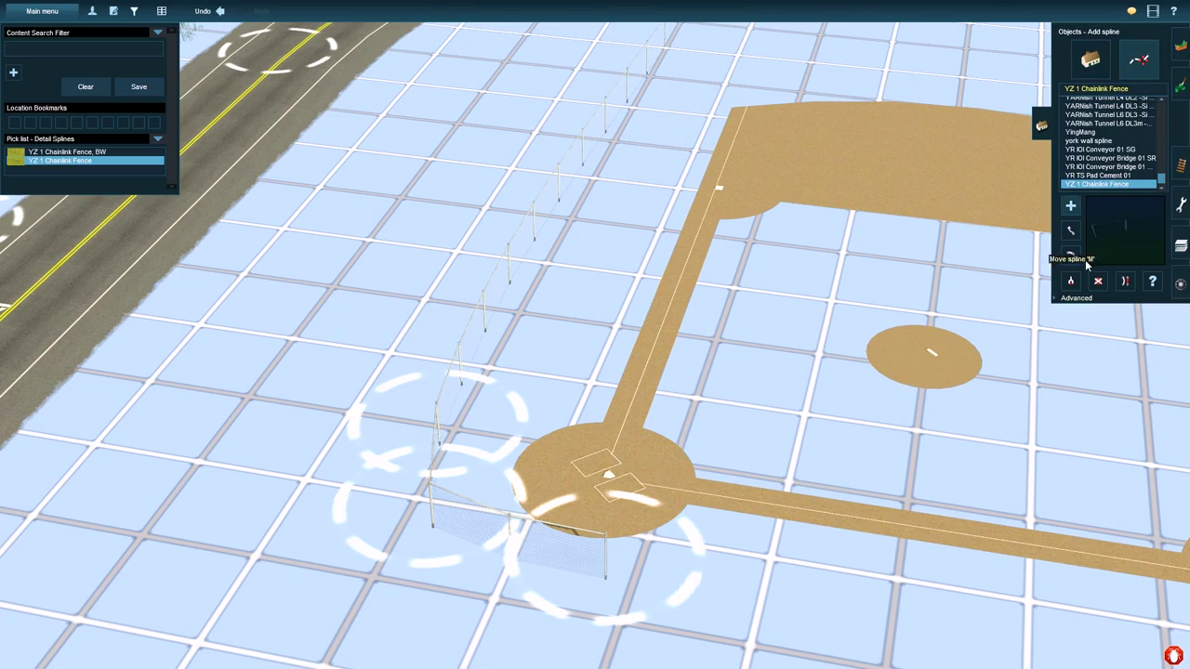
pyautogui.moveTo(585, 372); pyautogui.dragTo(597, 371)
pyautogui.rightClick(711, 169)
pyautogui.moveTo(567, 149); pyautogui.dragTo(659, 84)
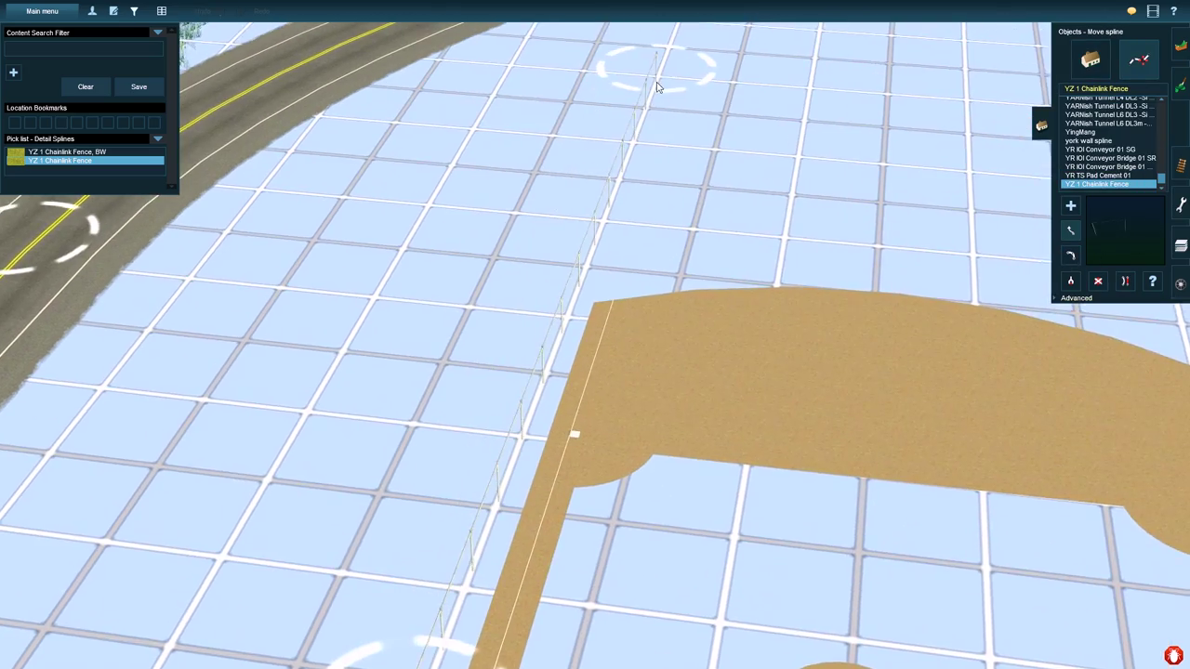
# Step: Lay a second YZ 1 Chainlink Fence along the diamond's other baseline, starting near home plate
pyautogui.rightClick(539, 632)
pyautogui.click(1071, 206)
pyautogui.click(634, 330)
pyautogui.rightClick(841, 386)
pyautogui.click(806, 355)
pyautogui.moveTo(806, 355); pyautogui.dragTo(963, 290)
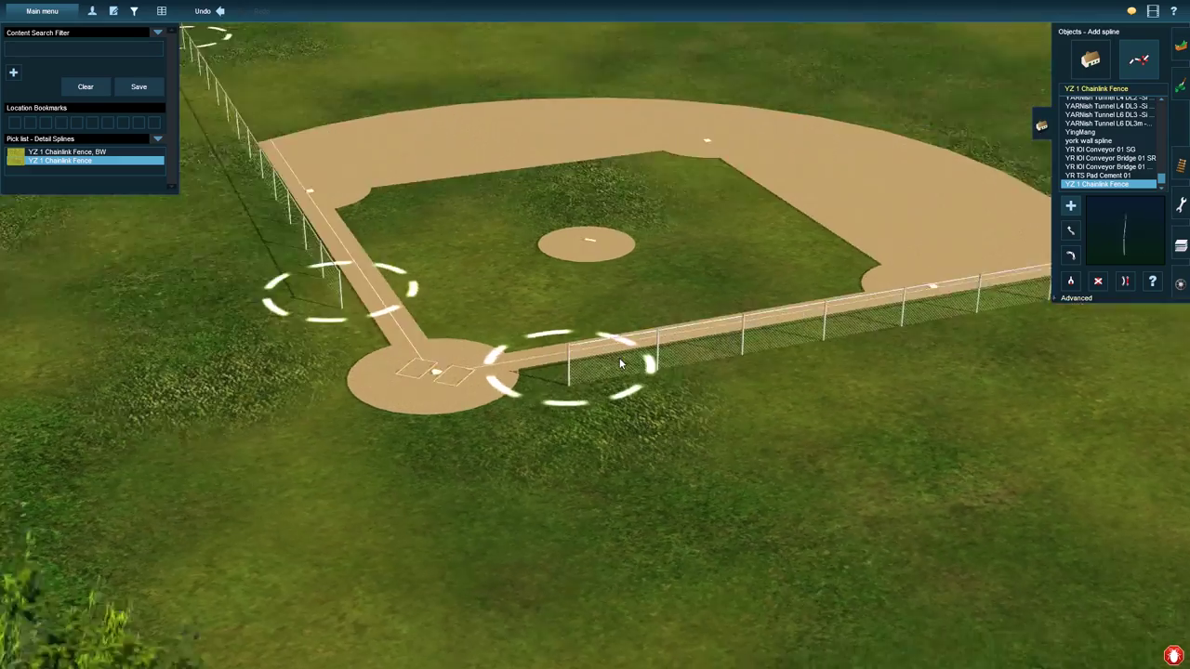
# Step: Filter the splines by "bleacher" and lay a Bleacher Spline outside the fence along each baseline of the diamond
pyautogui.press('Right')
pyautogui.click(1181, 85)
pyautogui.click(1181, 125)
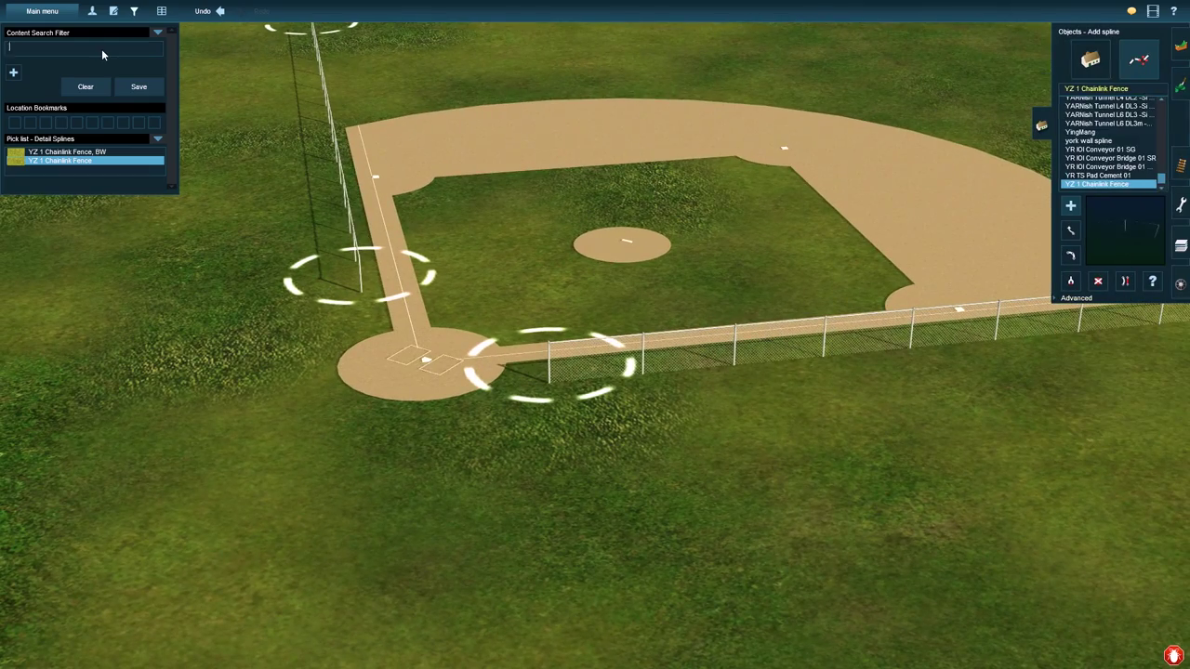
pyautogui.click(934, 424)
pyautogui.press('Up')
pyautogui.click(1071, 230)
pyautogui.moveTo(642, 479); pyautogui.dragTo(650, 454)
pyautogui.click(162, 11)
pyautogui.click(162, 11)
pyautogui.click(162, 11)
pyautogui.moveTo(975, 417); pyautogui.dragTo(947, 409)
pyautogui.moveTo(660, 458); pyautogui.dragTo(625, 449)
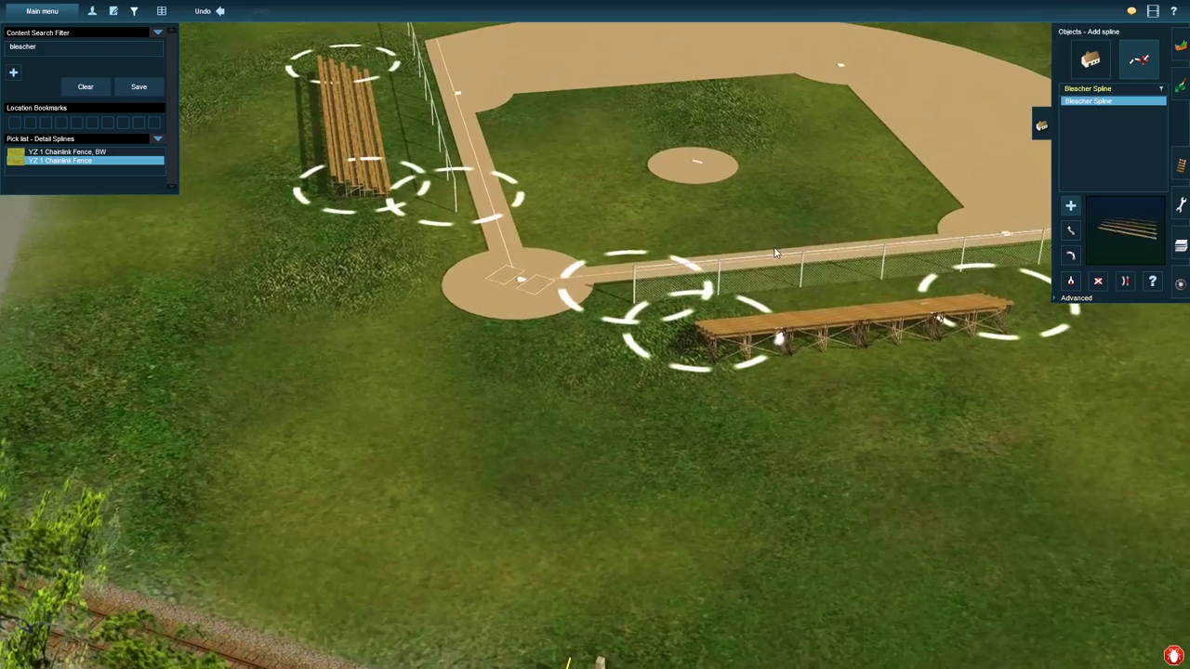
# Step: Paint brown dirt around the bleachers, home plate and fences out to the road, and dark green grass over the outfield
pyautogui.click(158, 138)
pyautogui.click(270, 223)
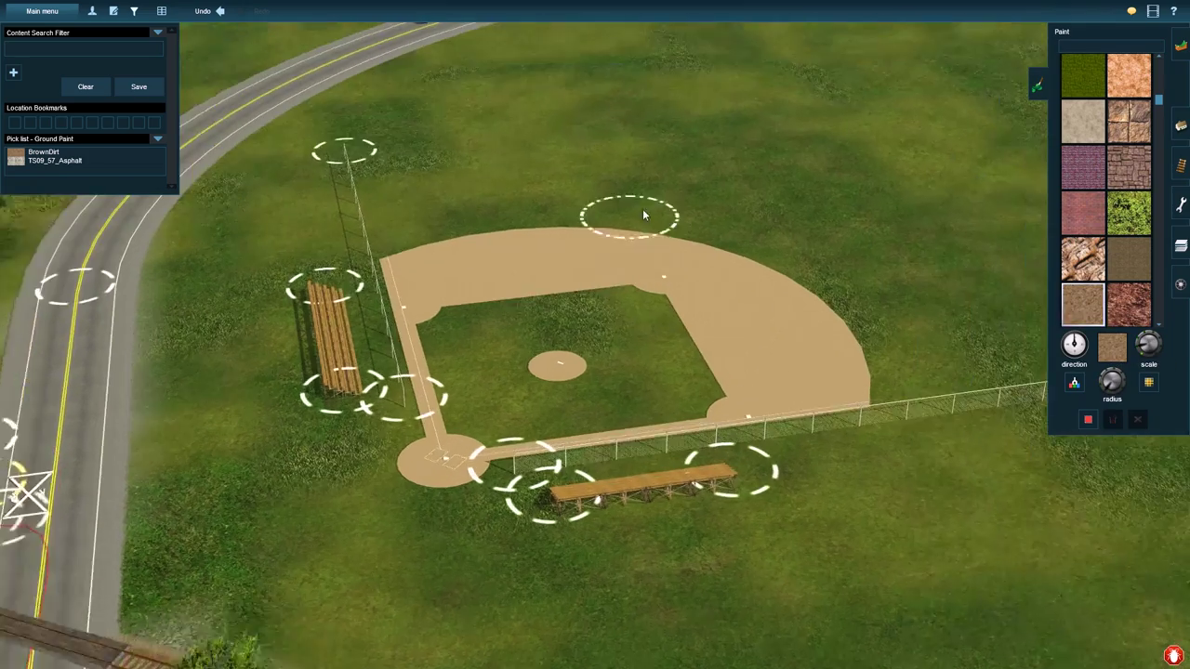
pyautogui.moveTo(630, 215)
pyautogui.mouseDown()
pyautogui.moveTo(419, 433)
pyautogui.moveTo(805, 329)
pyautogui.moveTo(375, 296)
pyautogui.mouseUp()
pyautogui.moveTo(641, 311)
pyautogui.mouseDown()
pyautogui.moveTo(391, 486)
pyautogui.moveTo(650, 558)
pyautogui.moveTo(961, 473)
pyautogui.mouseUp()
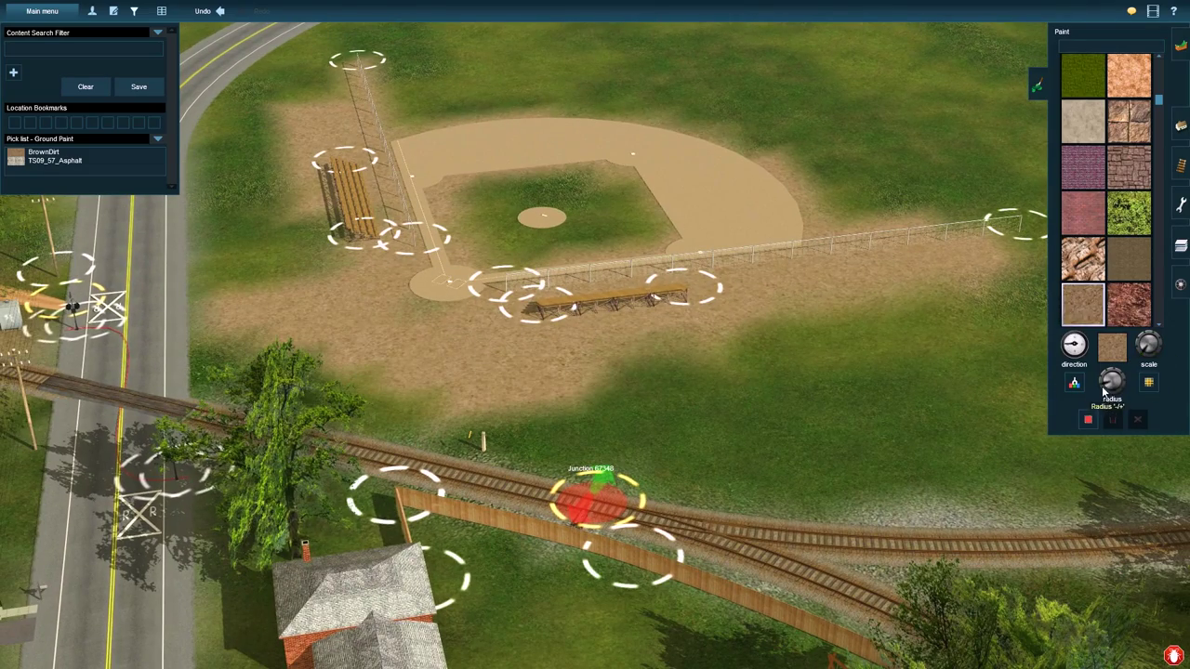
pyautogui.moveTo(837, 371)
pyautogui.mouseDown()
pyautogui.moveTo(570, 279)
pyautogui.moveTo(279, 319)
pyautogui.mouseUp()
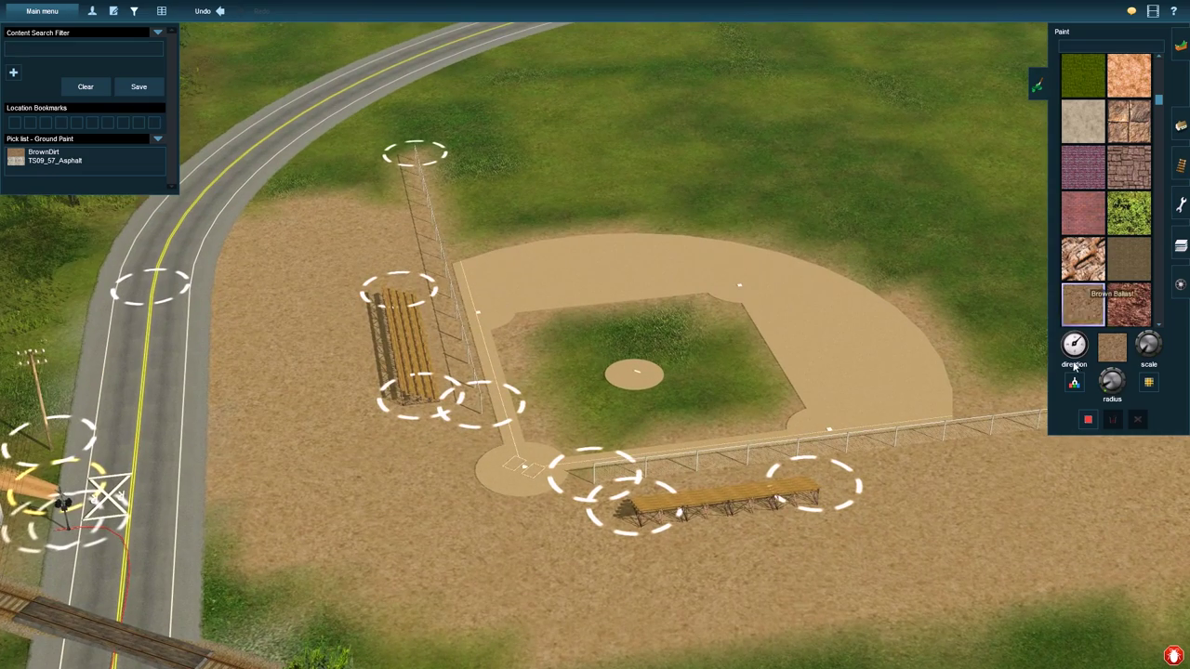
pyautogui.scroll(-5, 1102, 80)
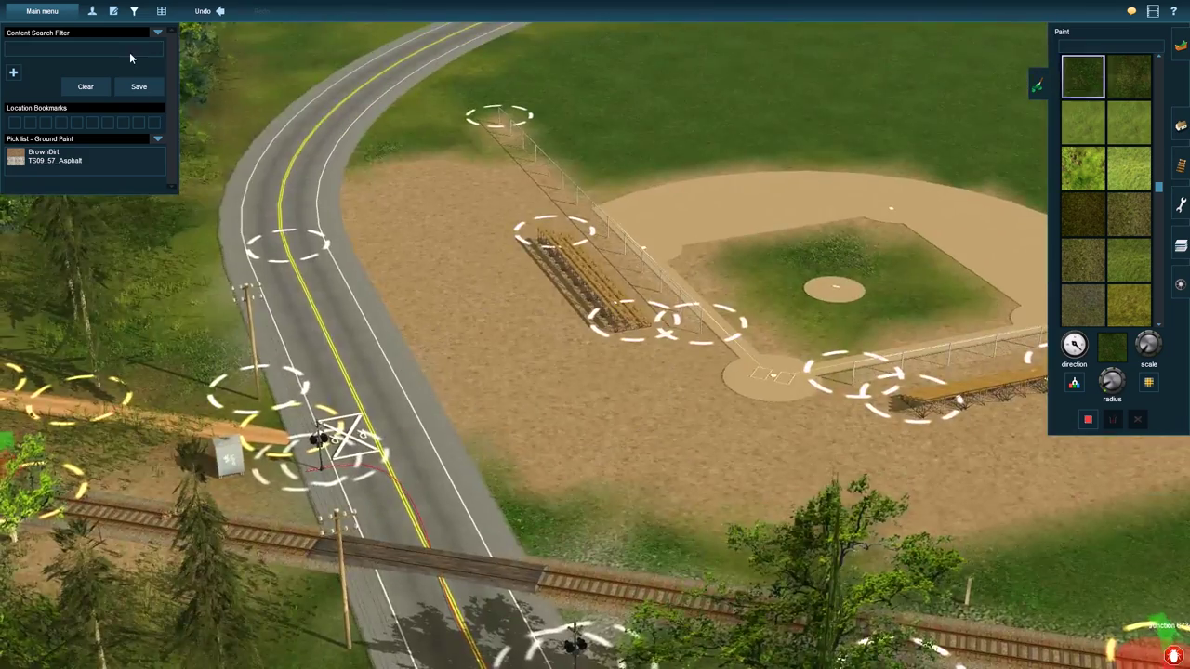
# Step: Filter the objects by "car" and place HP_US_Car_21_scenery cars on the dirt between the road and the bleachers
pyautogui.click(130, 52)
pyautogui.write('car')
pyautogui.click(1178, 129)
pyautogui.click(1092, 61)
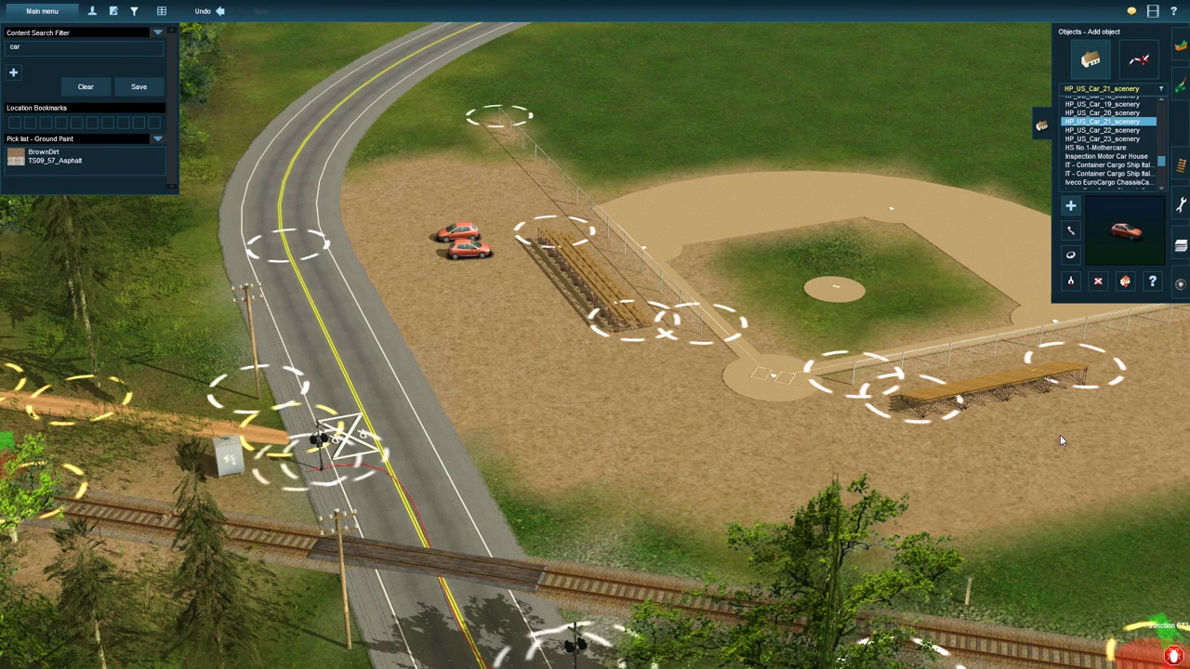